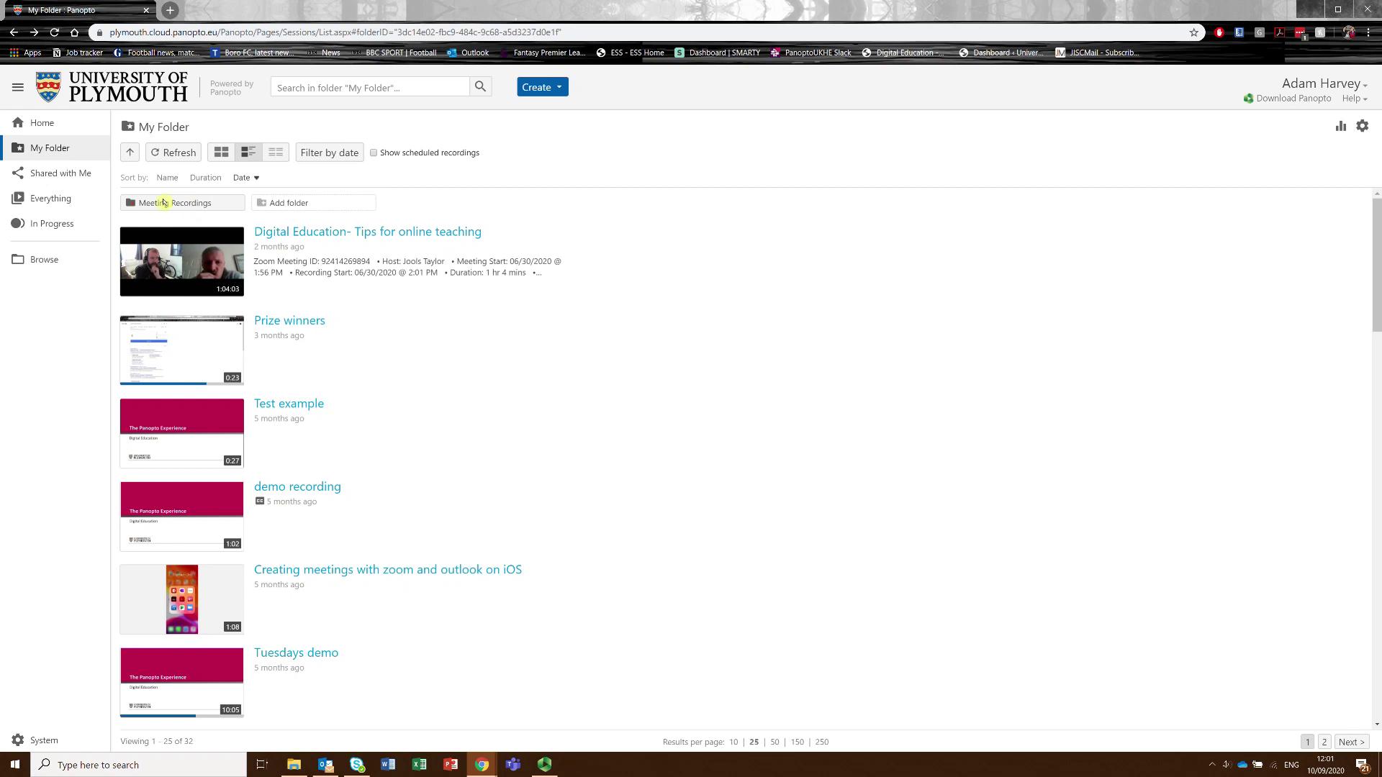
Open the Meeting Recordings folder and approve the 0:41 Zoom meeting recording dated 07 May 2020 in its settings.
left_click(170, 207)
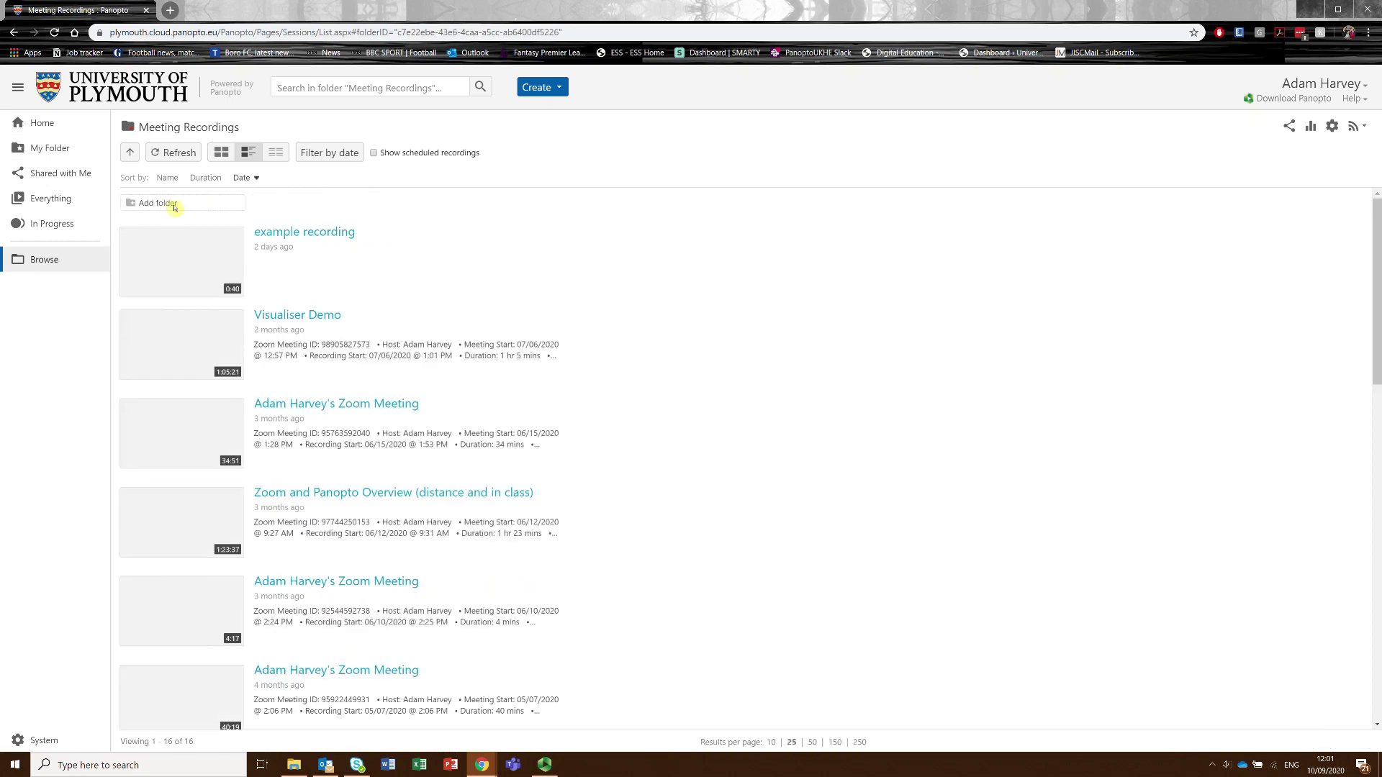
scroll(335, 315, "down", 3)
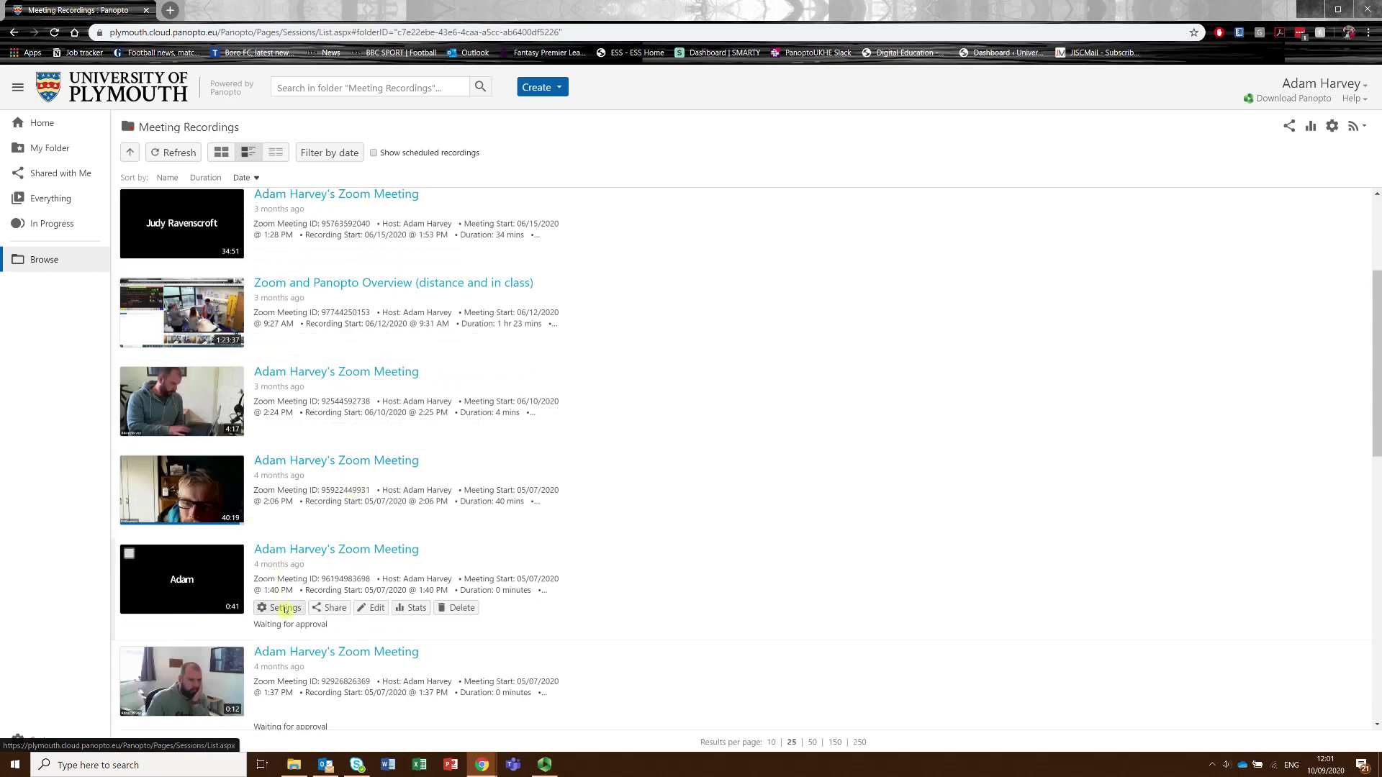
scroll(295, 610, "up", 3)
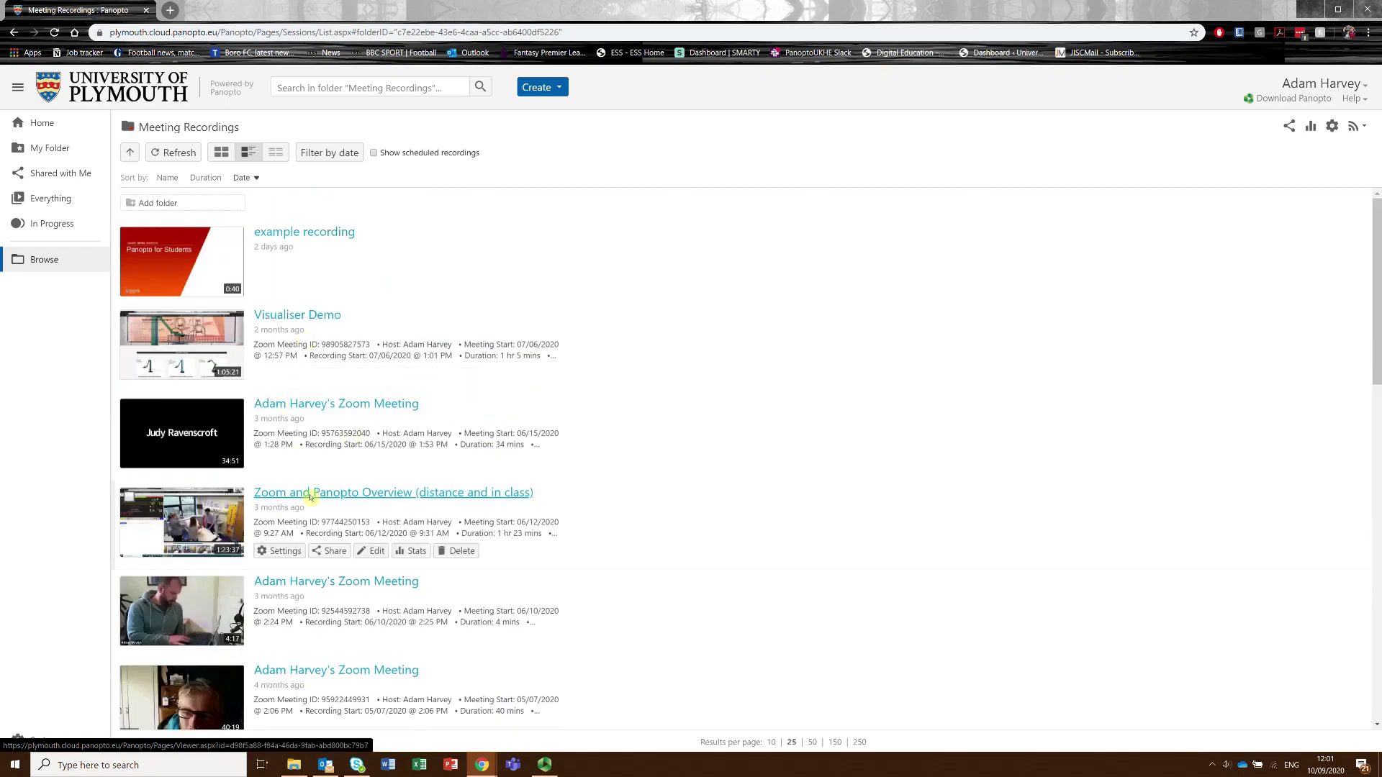
scroll(309, 493, "down", 6)
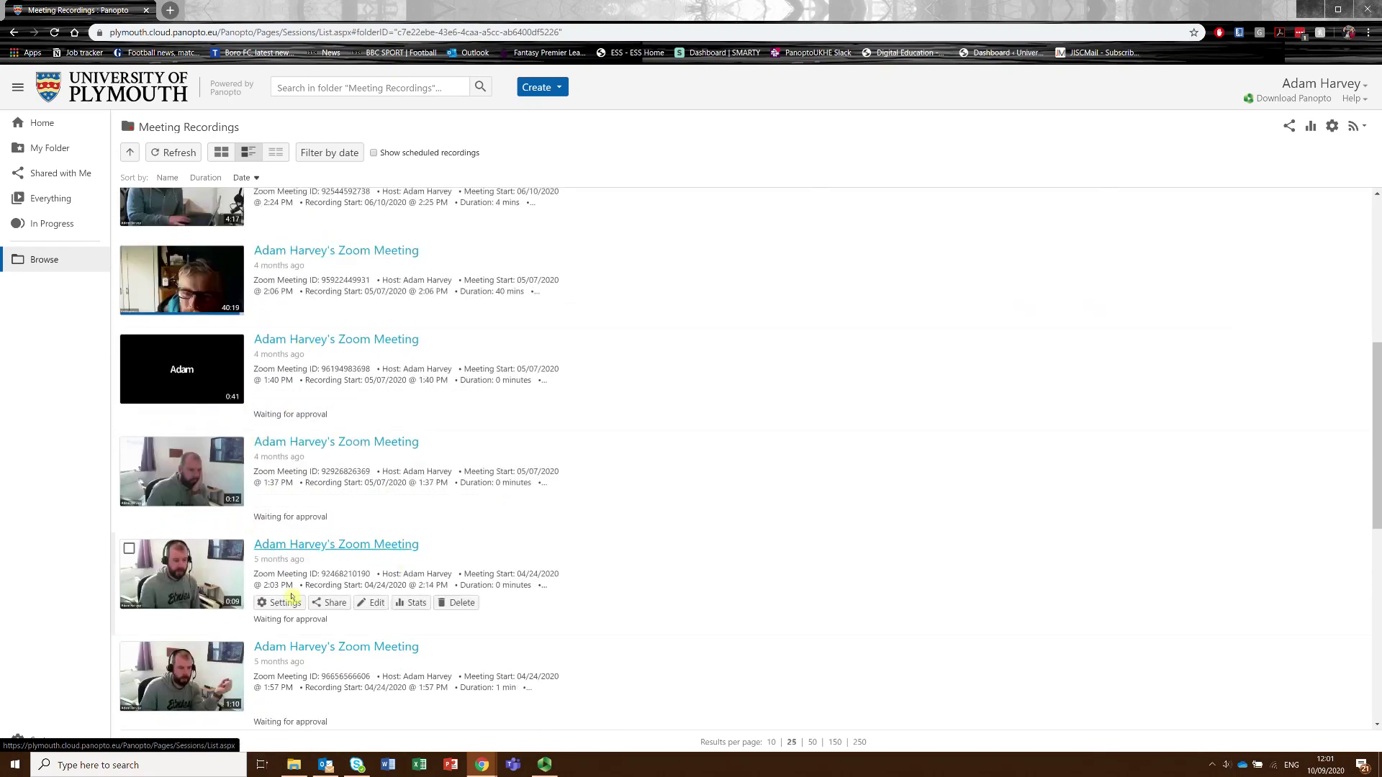
mouse_move(339, 376)
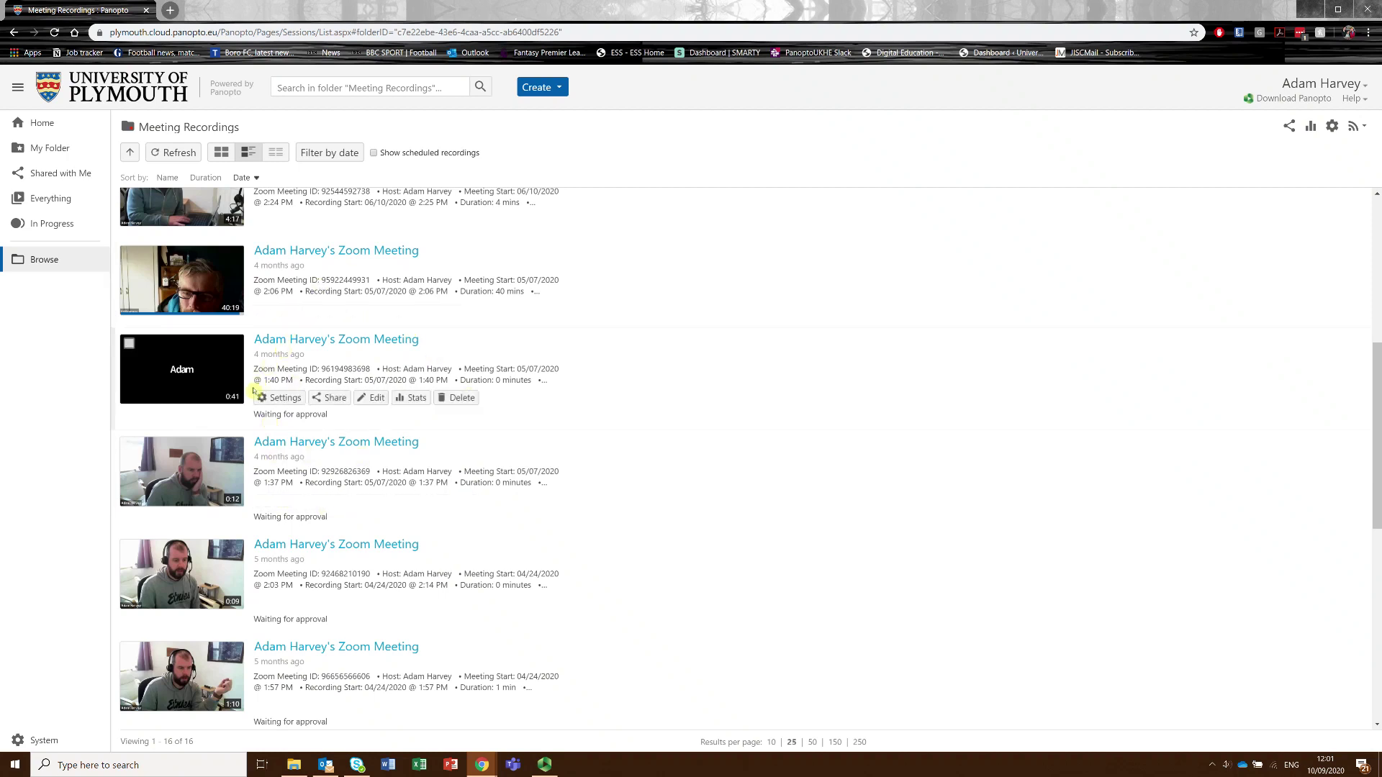
left_click(275, 397)
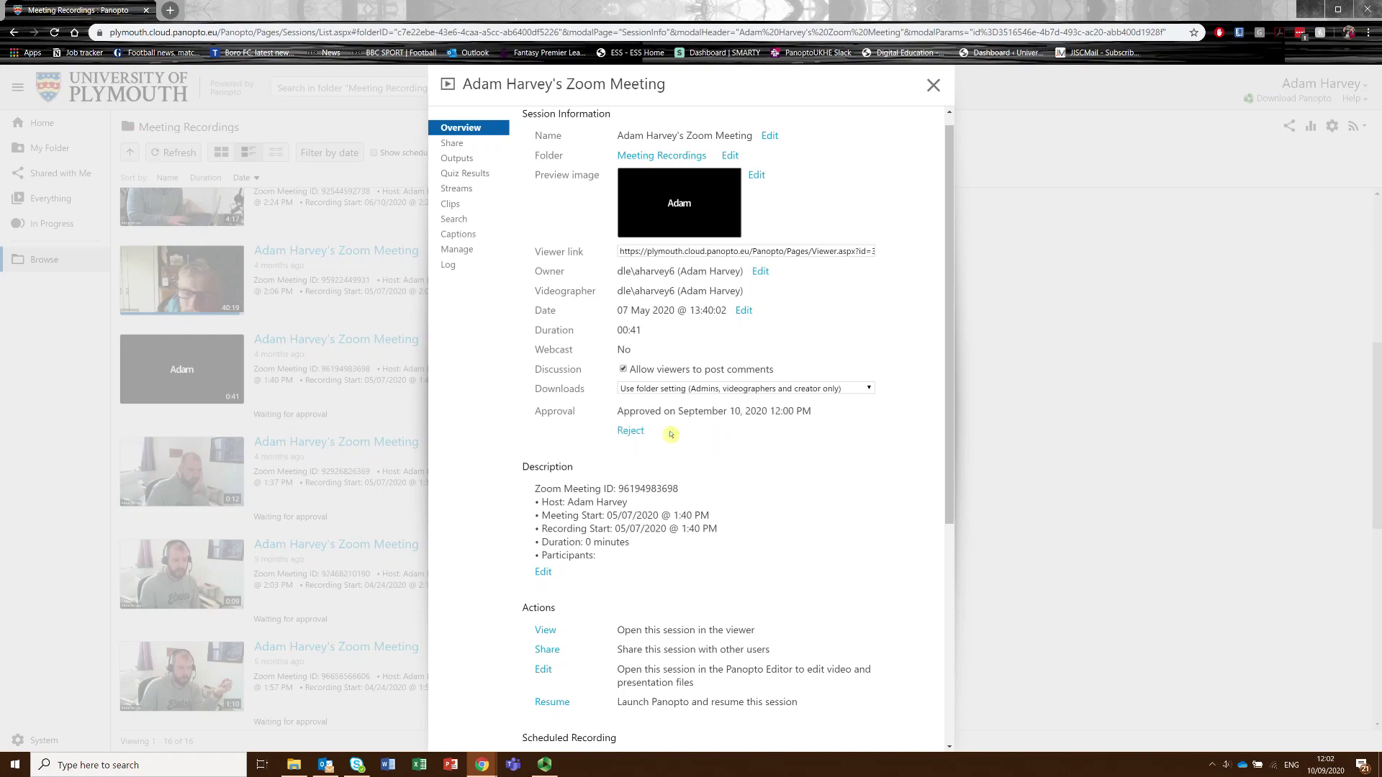
left_click(934, 86)
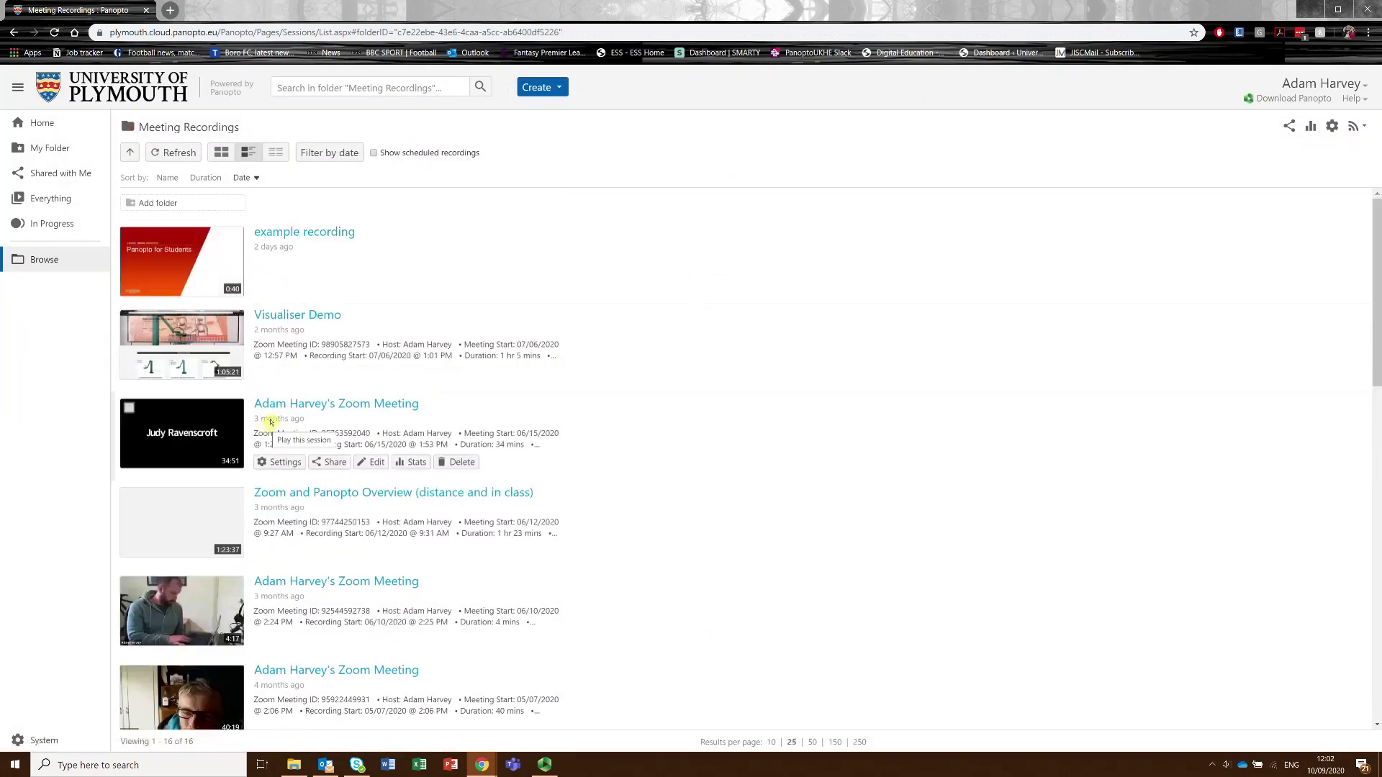
Dismiss the approval notification and open the sharing settings of the 0:11 Zoom meeting recording from 02/17/2020.
scroll(287, 416, "down", 7)
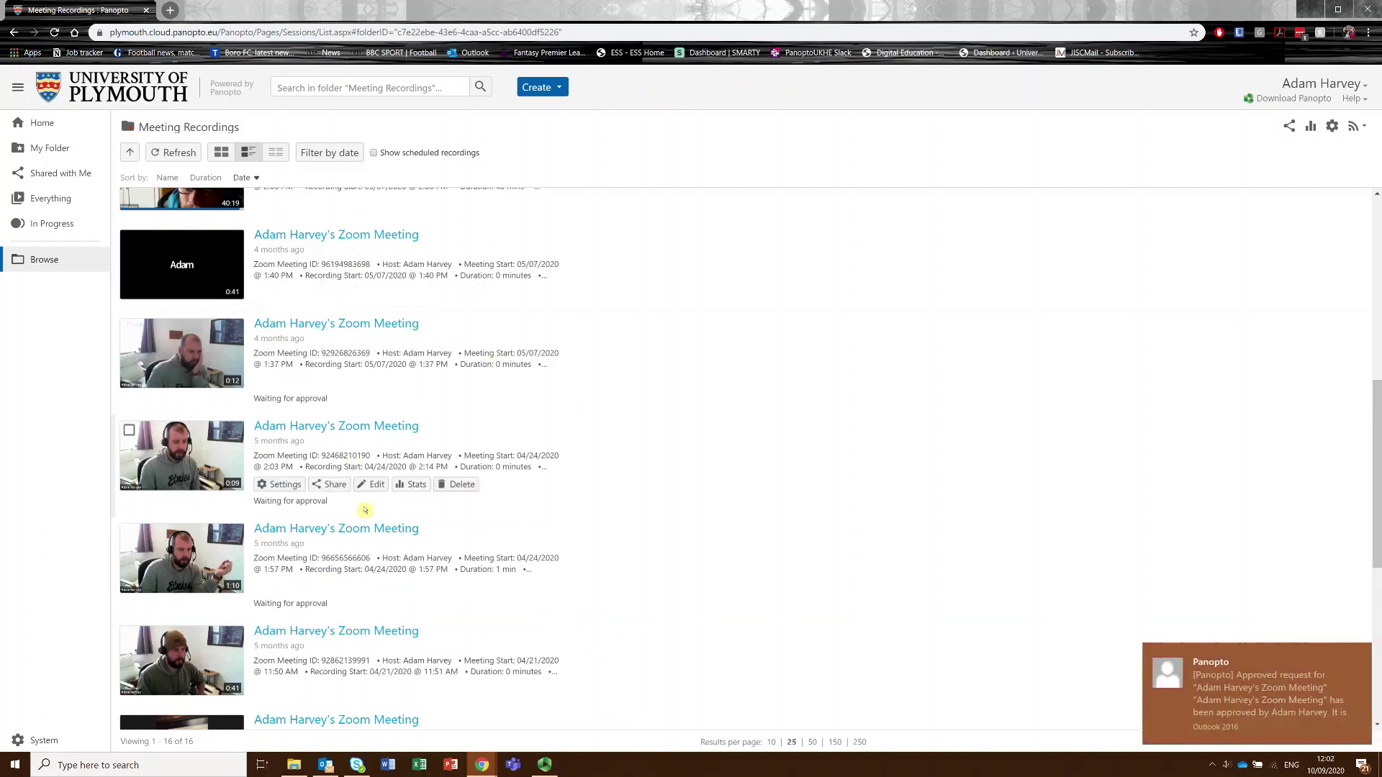
left_click(1364, 655)
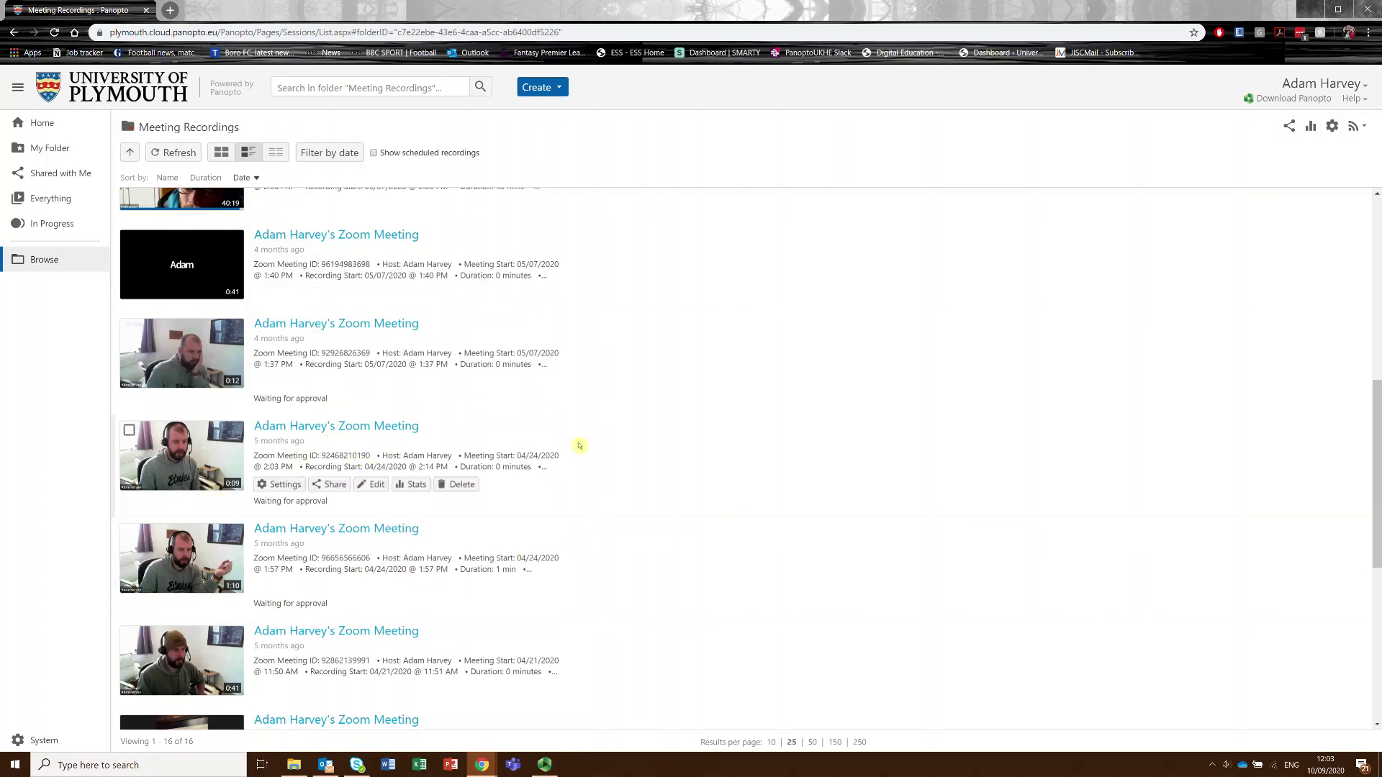
scroll(296, 373, "down", 6)
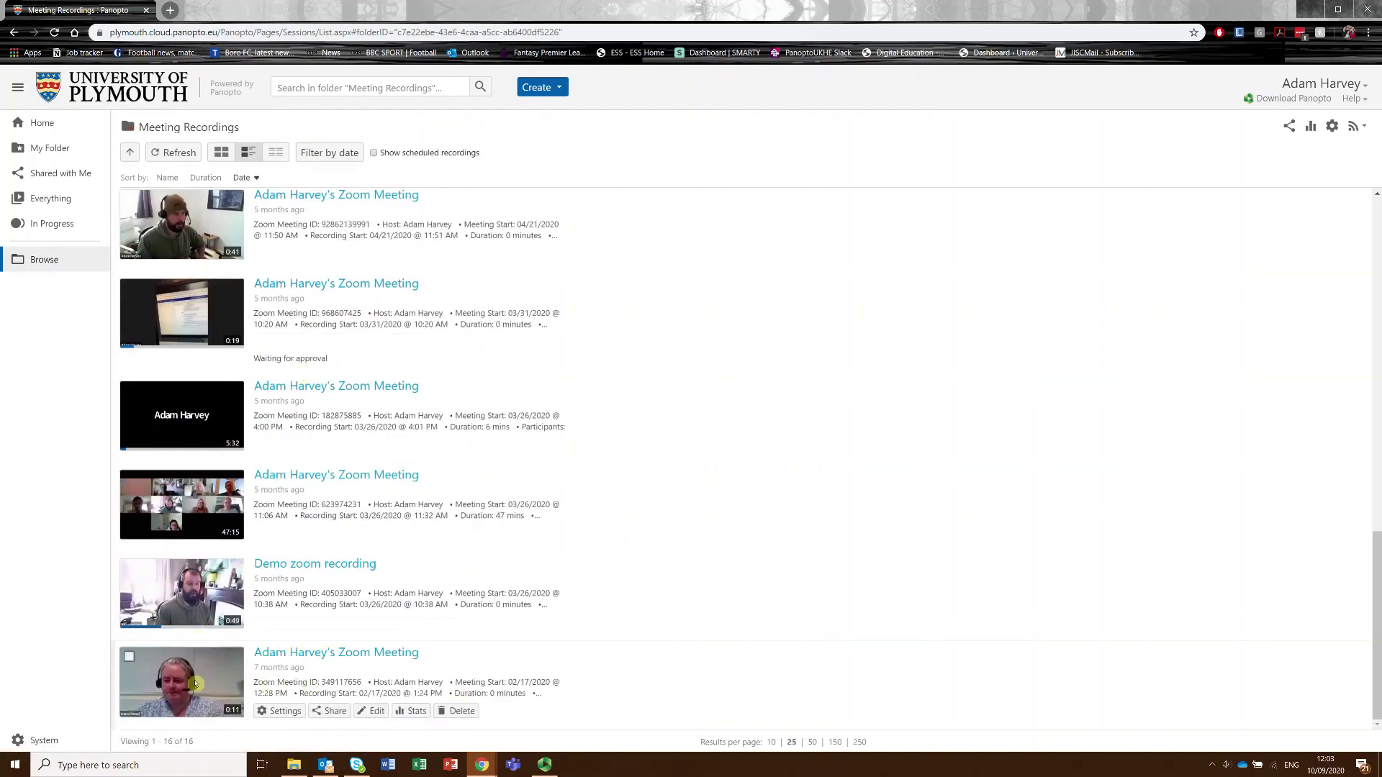
left_click(324, 712)
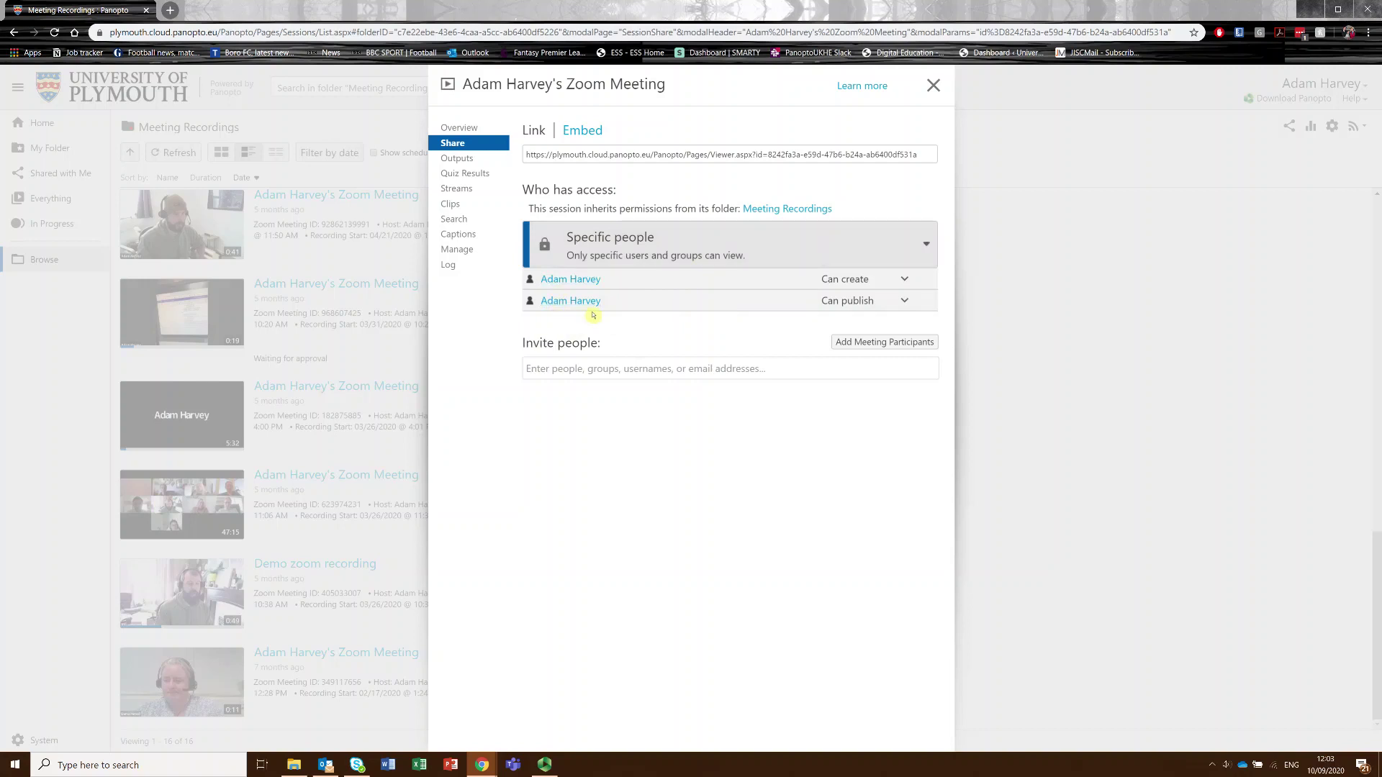
Try inviting a staff member by name with email notification turned off, and remove the invitee again.
left_click(572, 371)
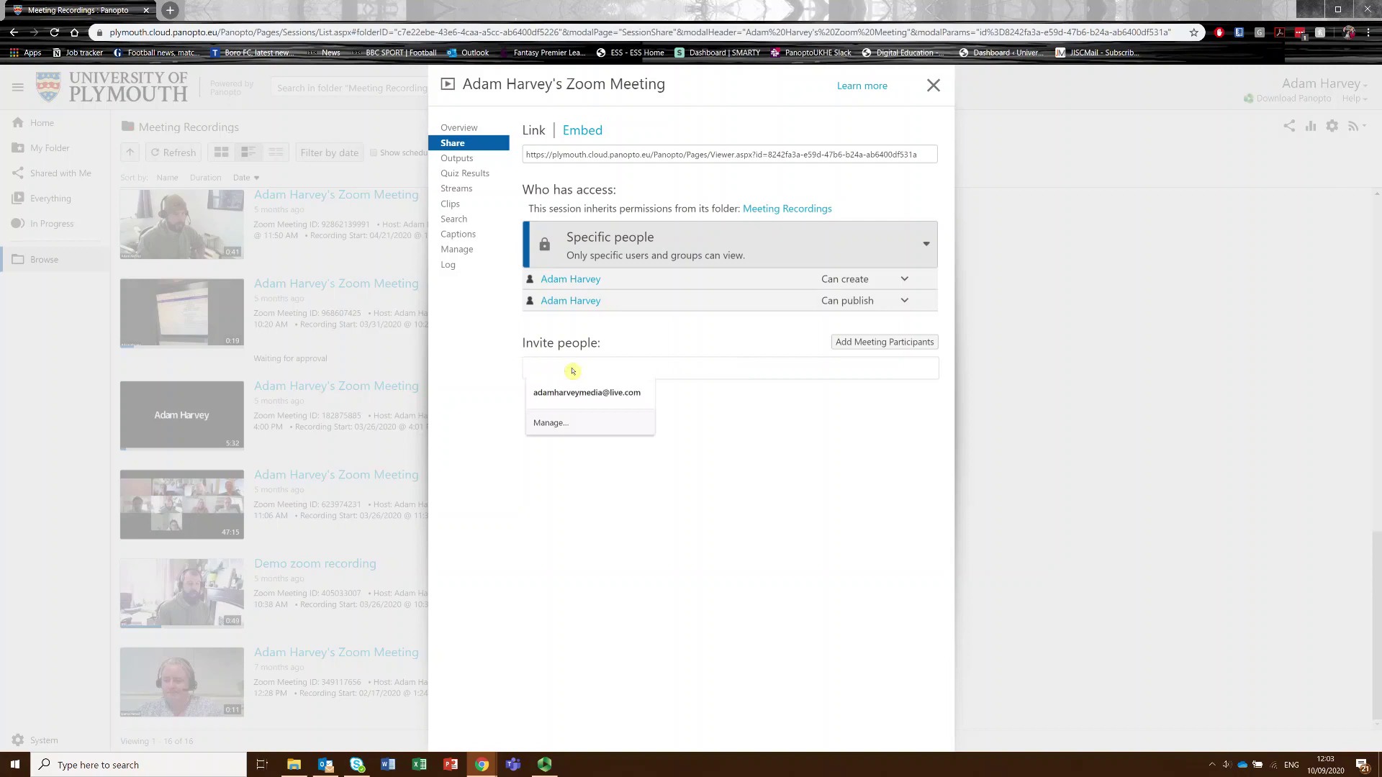
type("emma p")
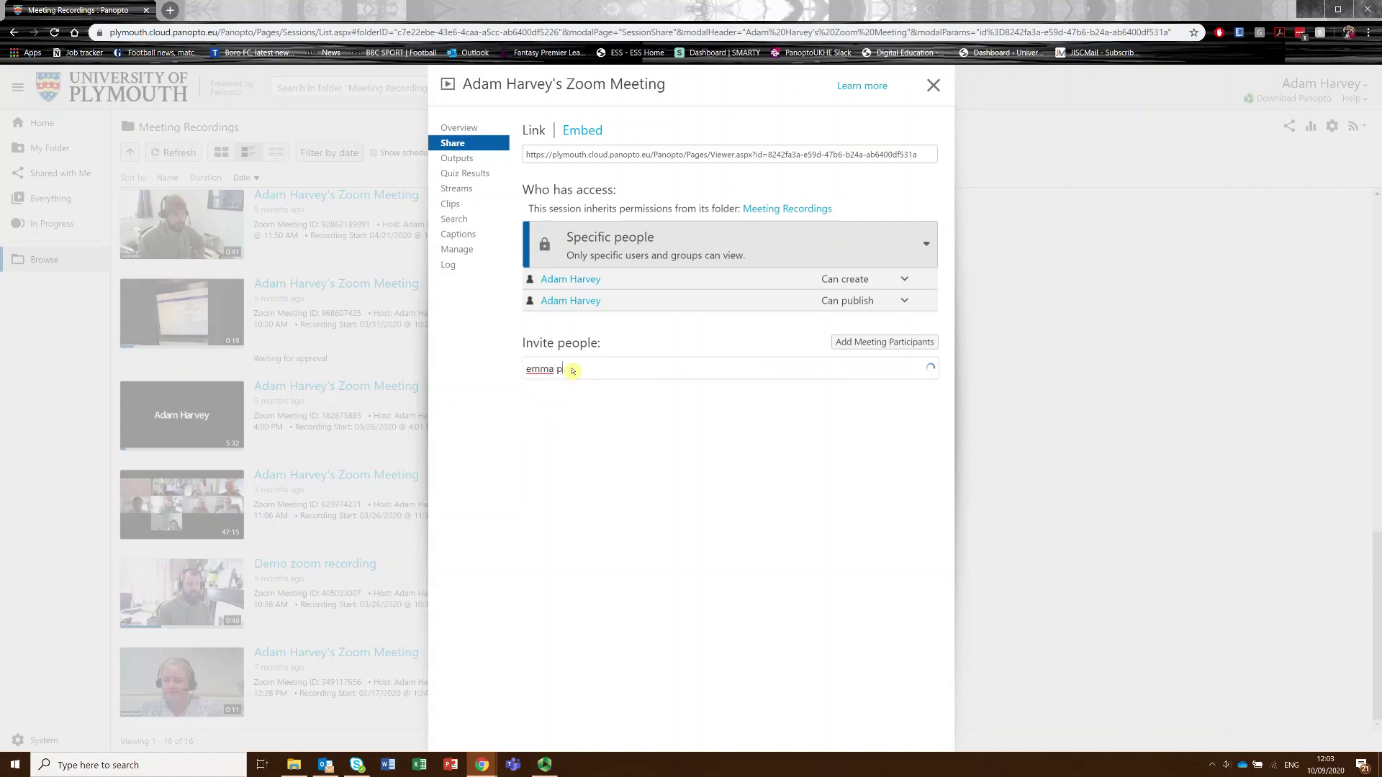
type("ur")
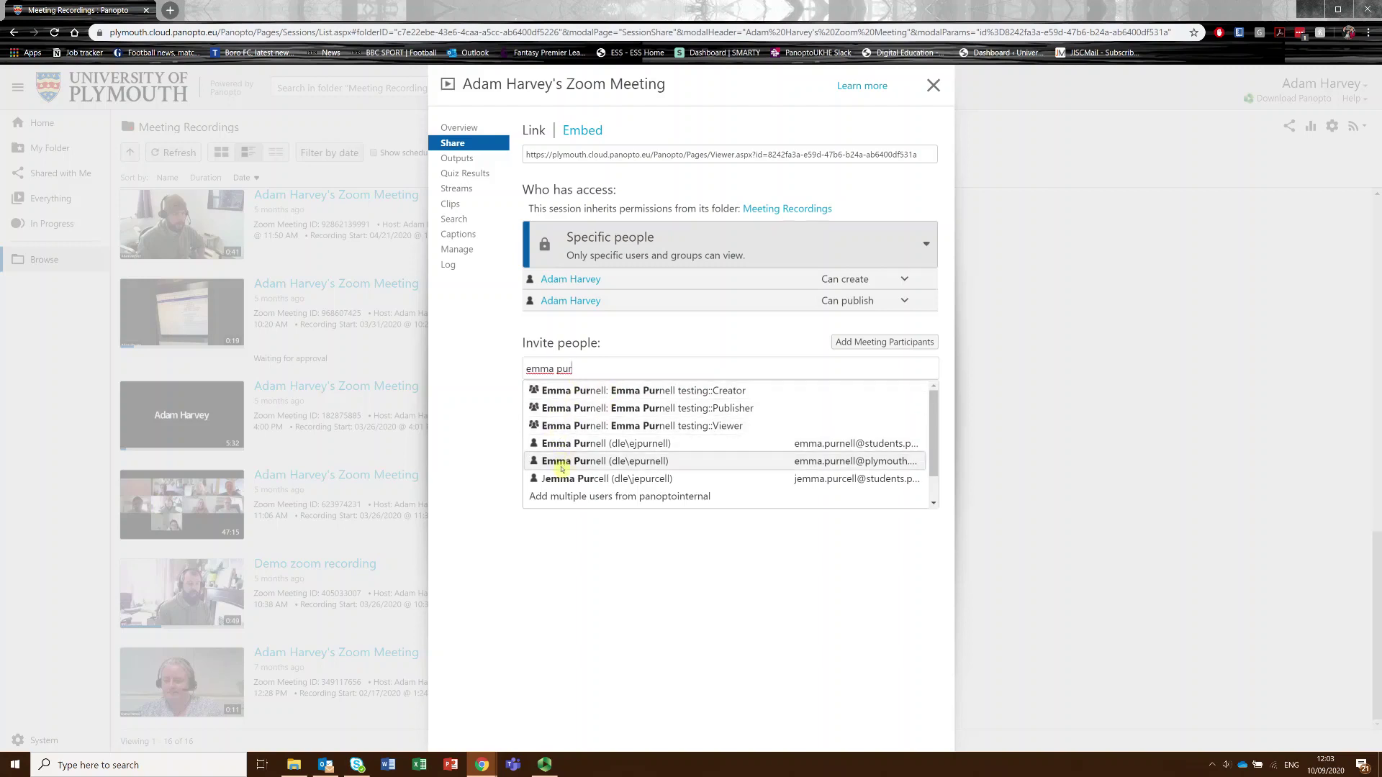
left_click(468, 453)
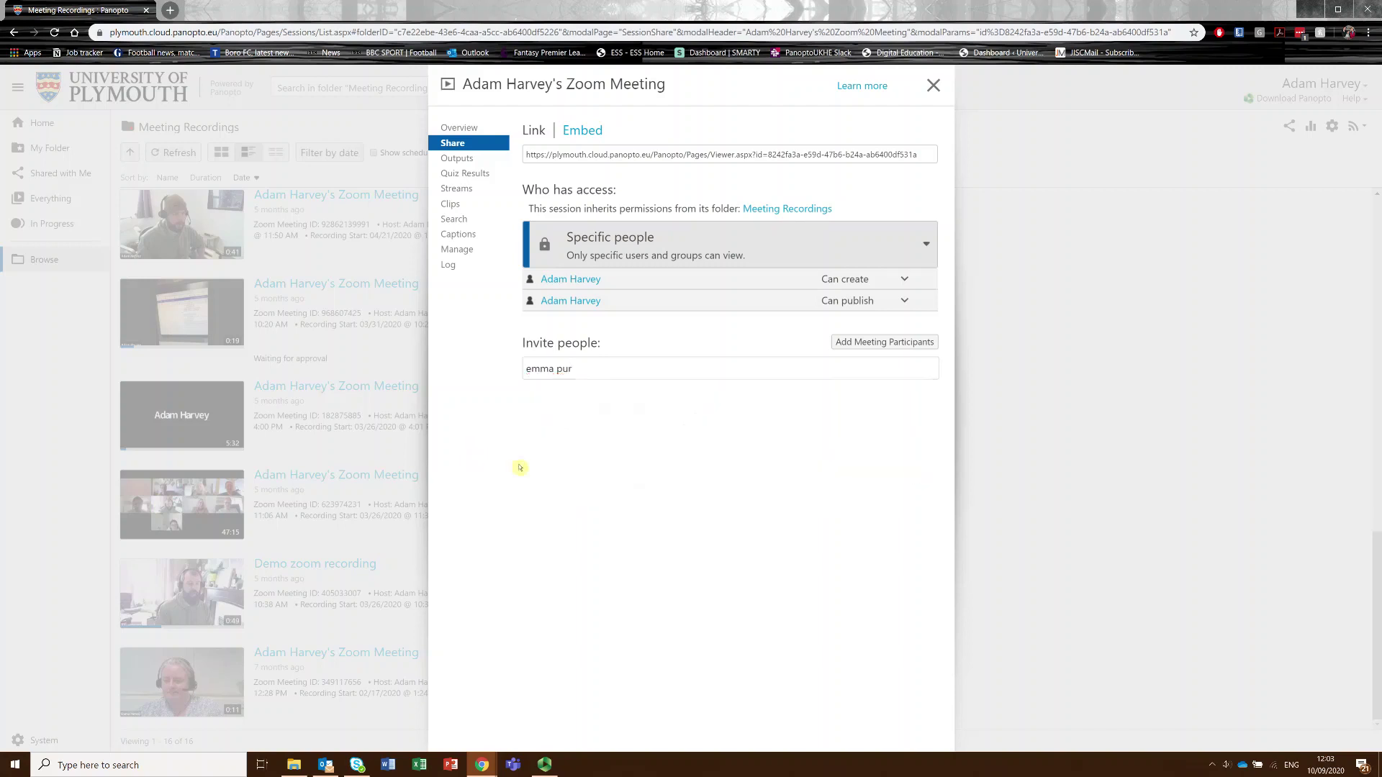
triple_click(587, 372)
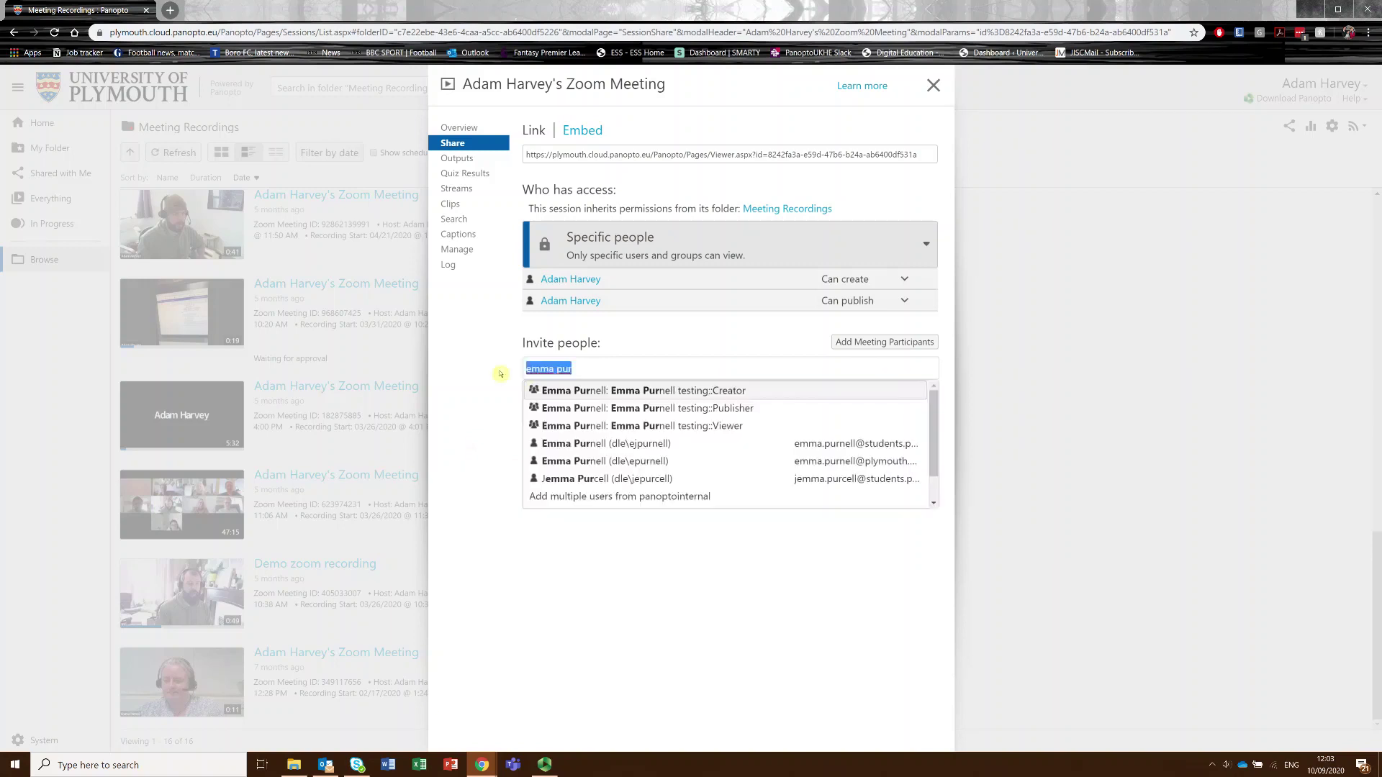
left_click(640, 460)
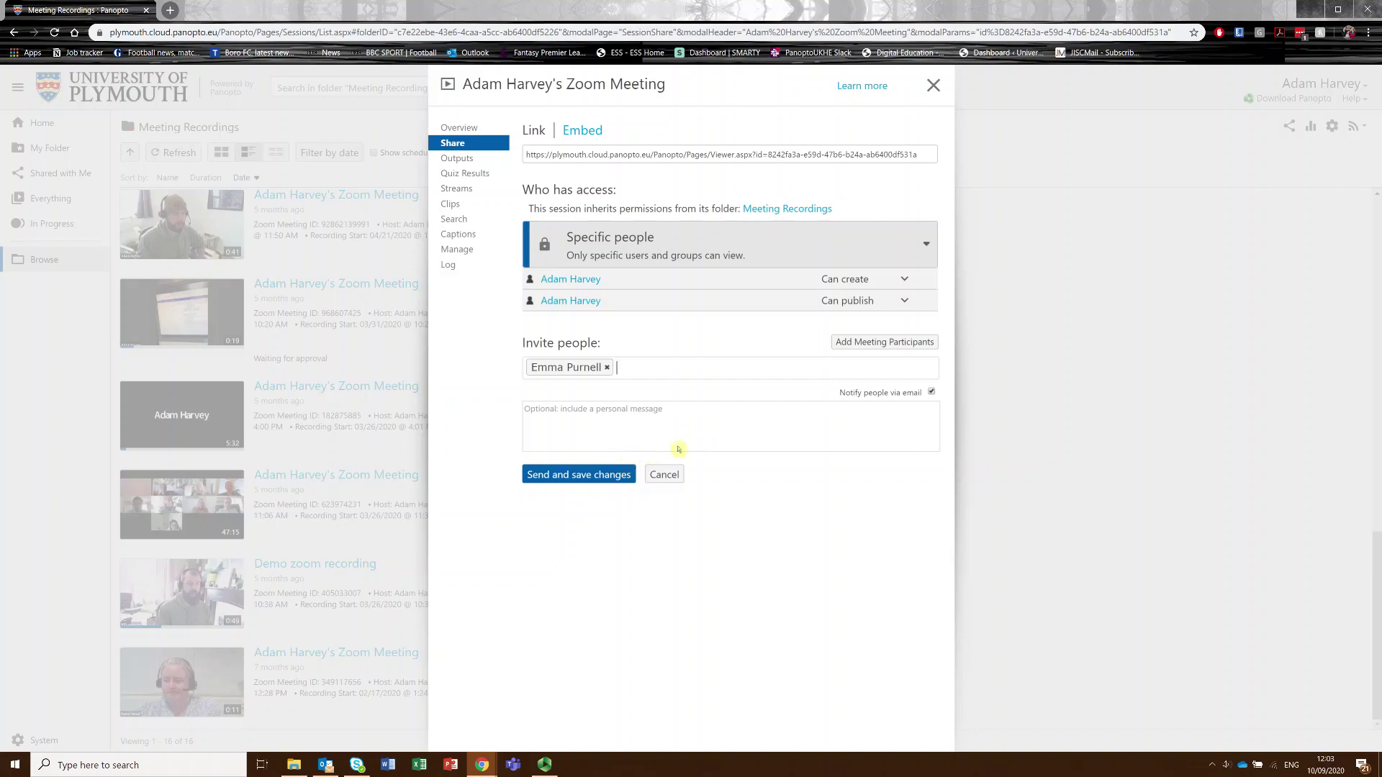
left_click(931, 394)
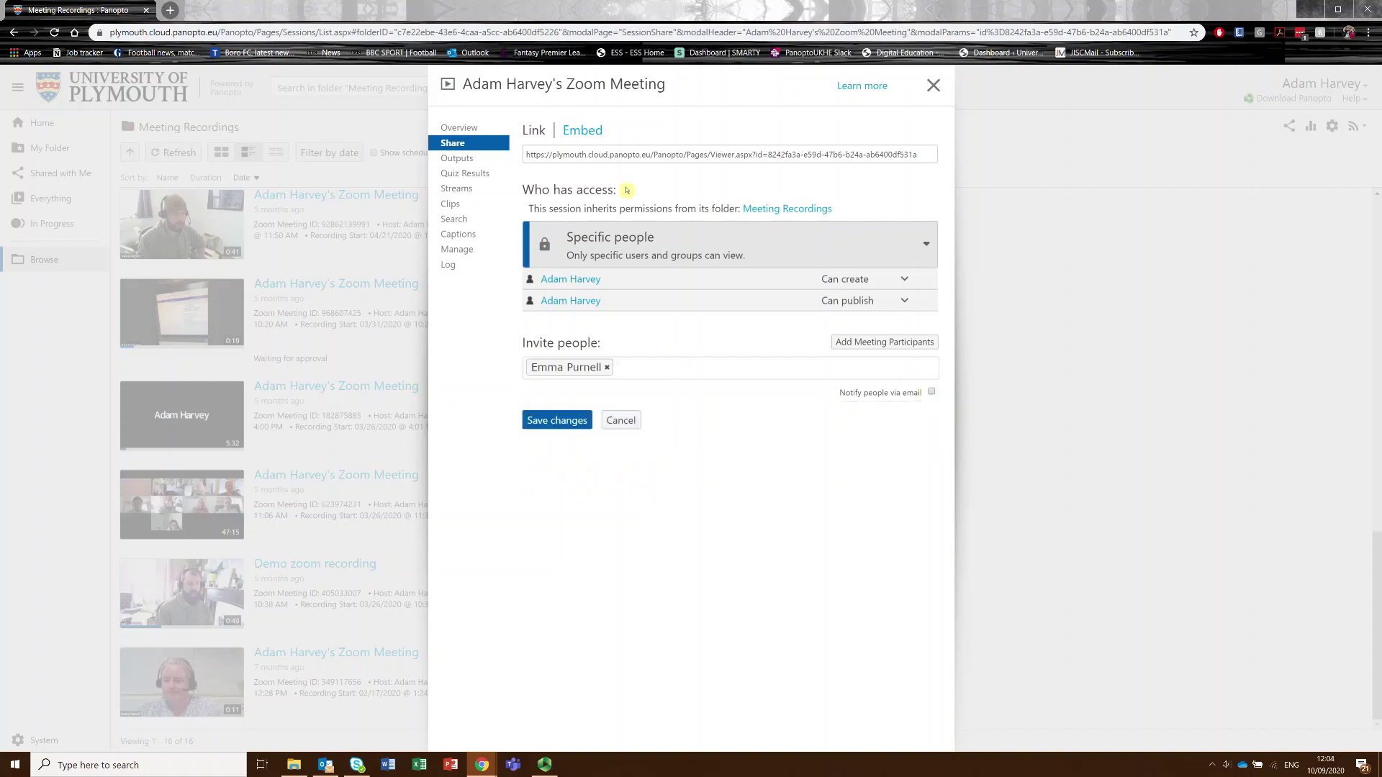
left_click(607, 368)
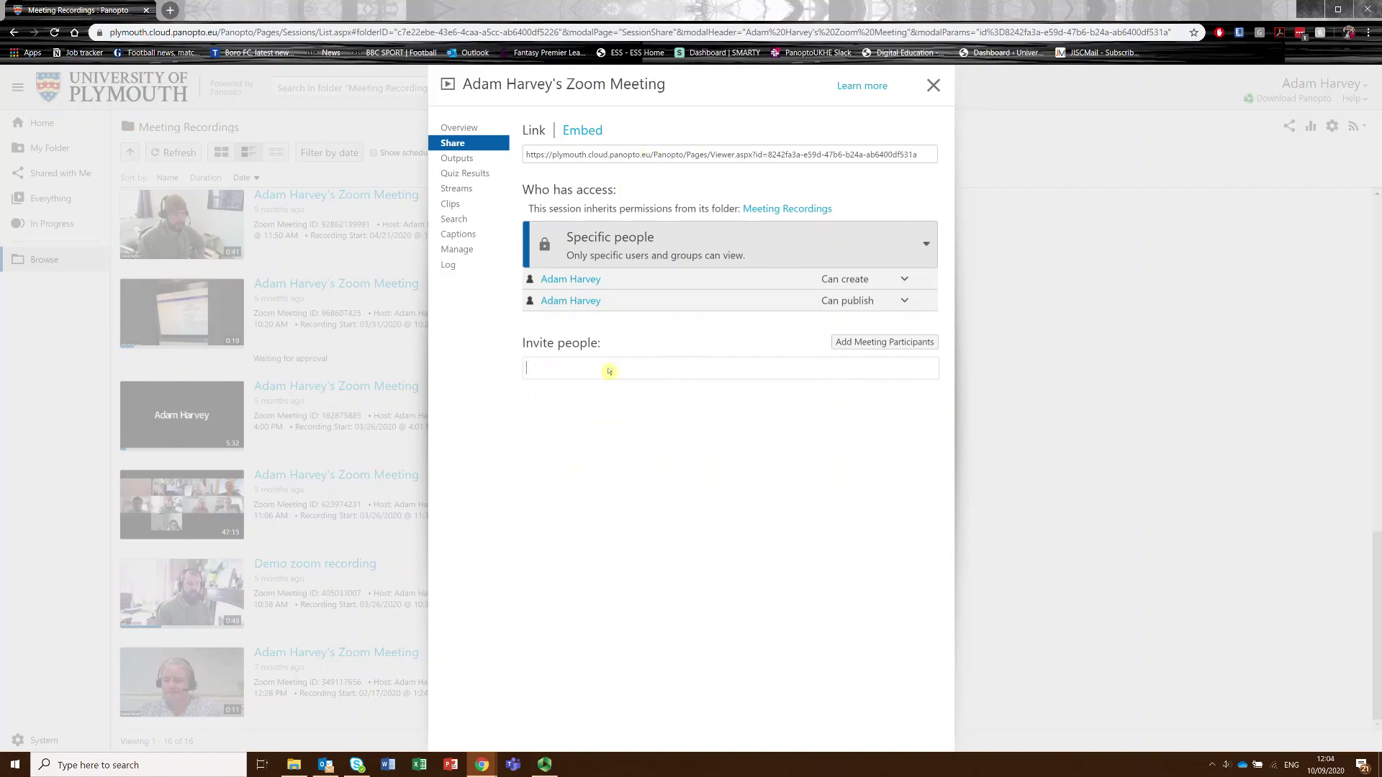
Add the meeting participants to the invite list, remove the recording's owner, turn off email notification and save the sharing changes.
left_click(849, 347)
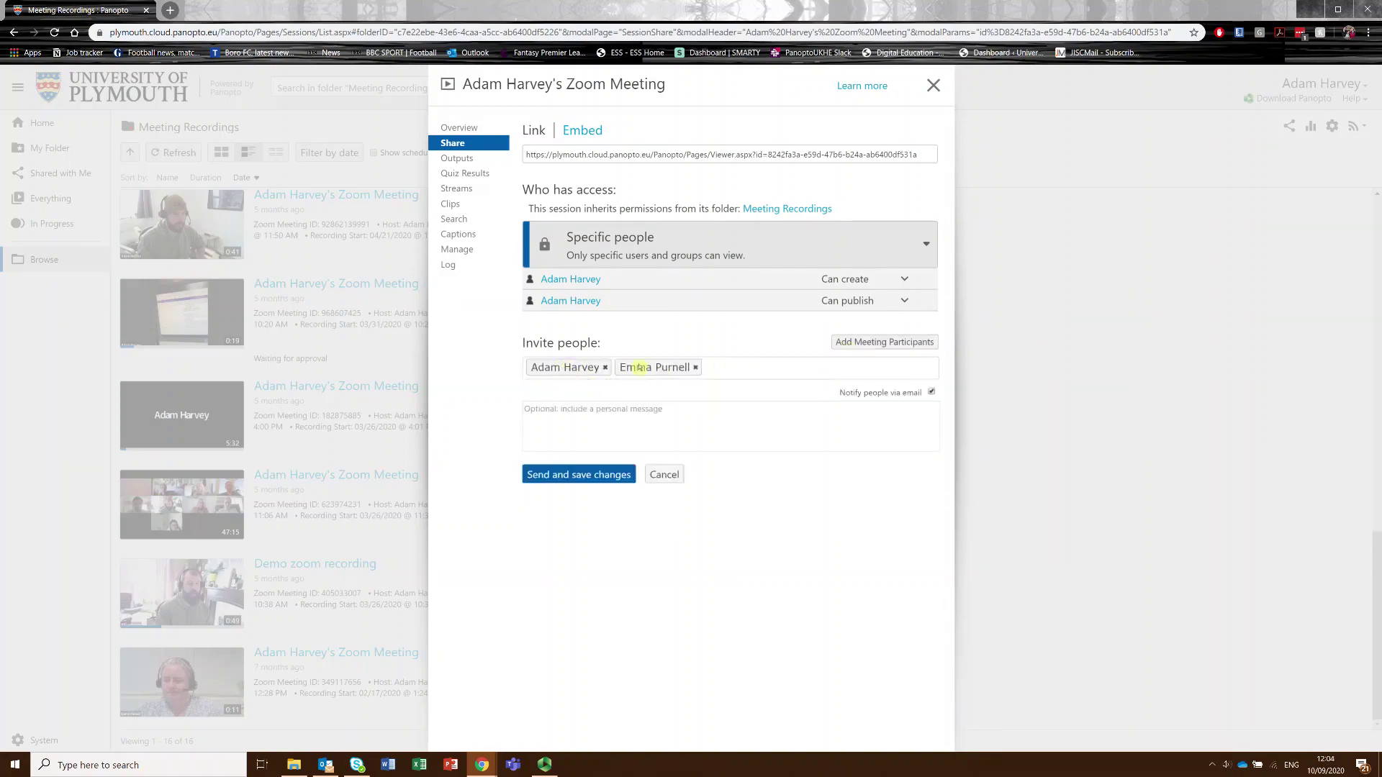
left_click(605, 368)
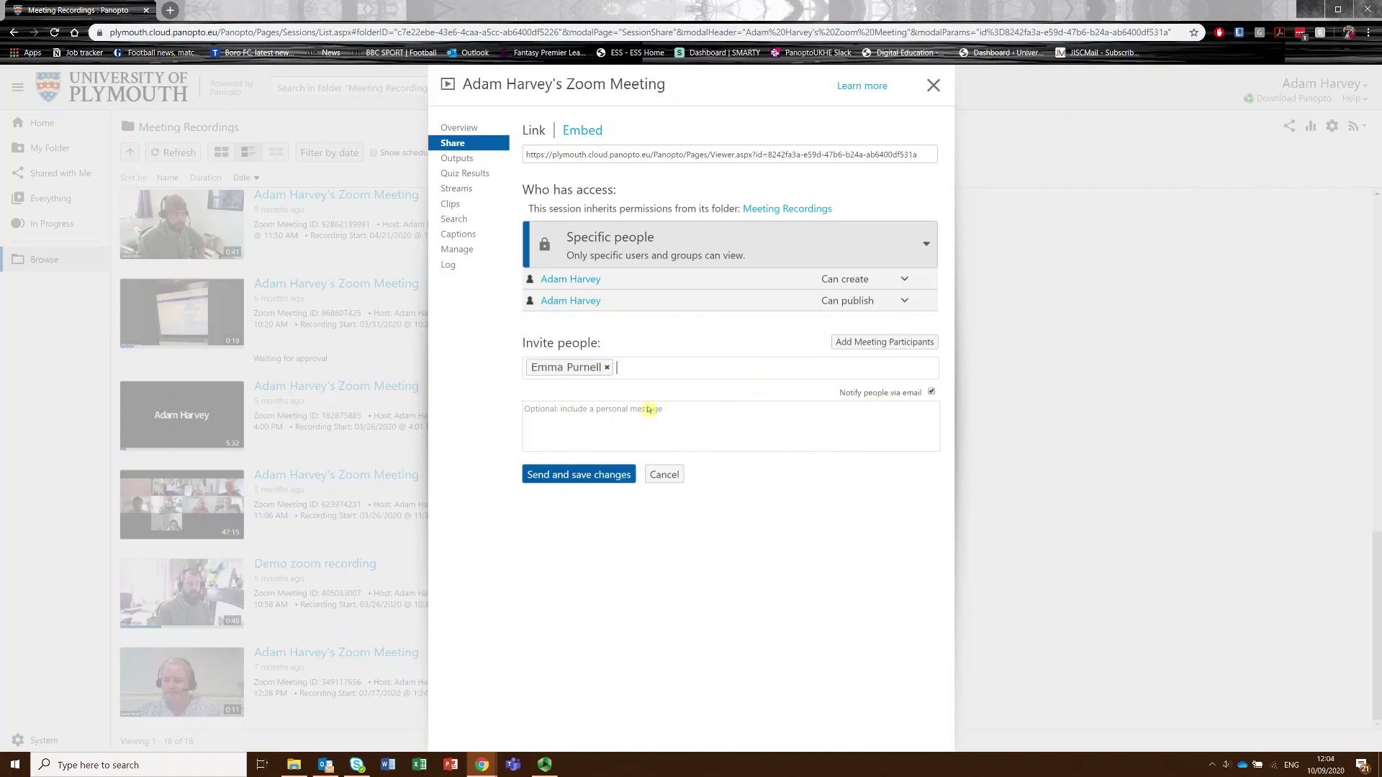
left_click(931, 391)
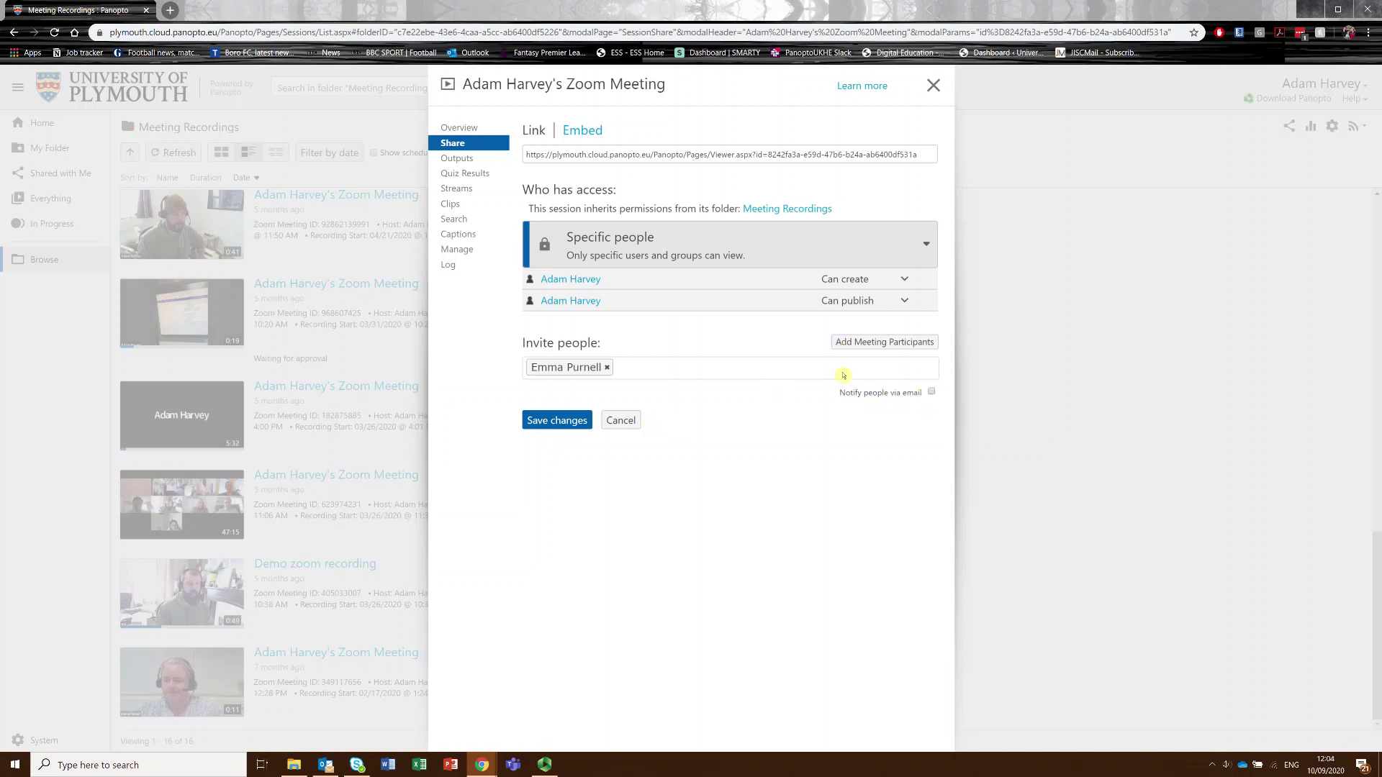
left_click(538, 424)
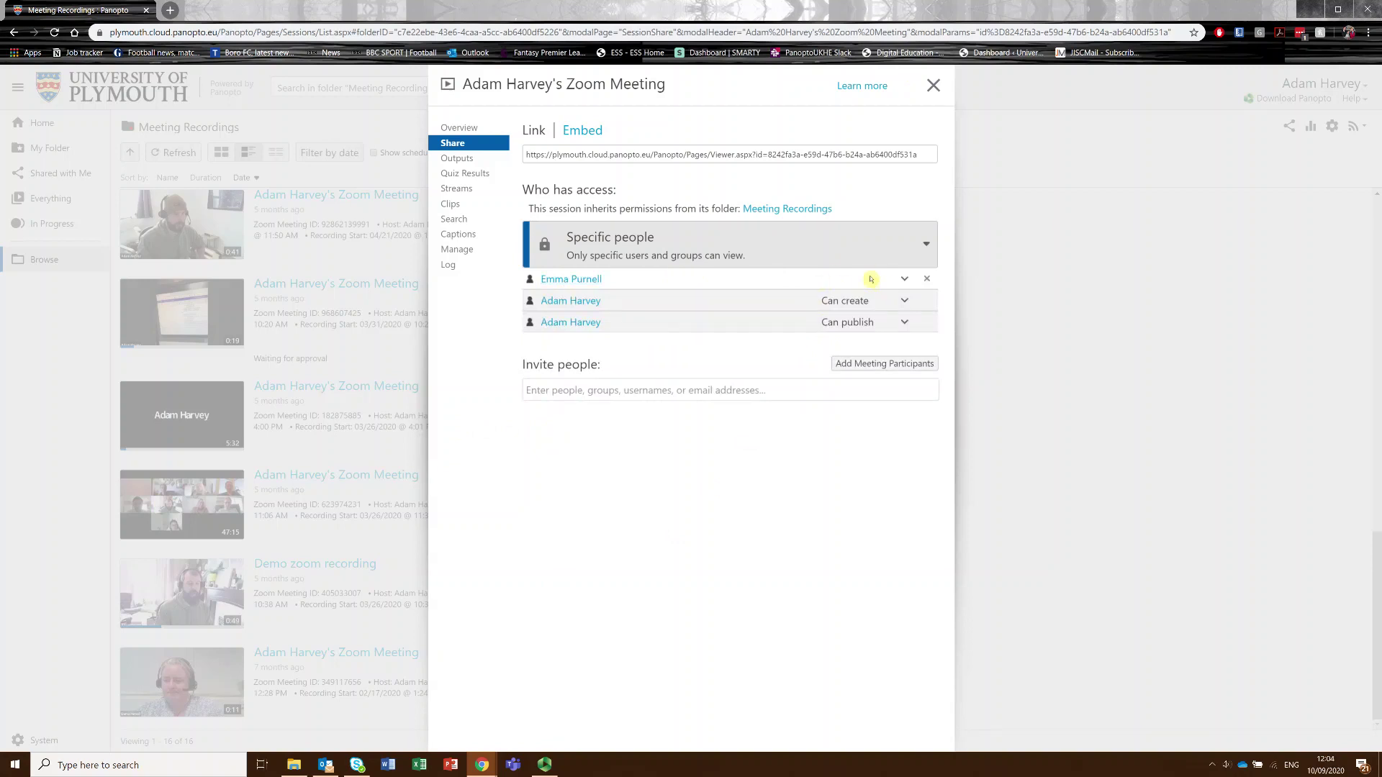
Copy the recording's viewer link and close its sharing settings.
left_click(643, 156)
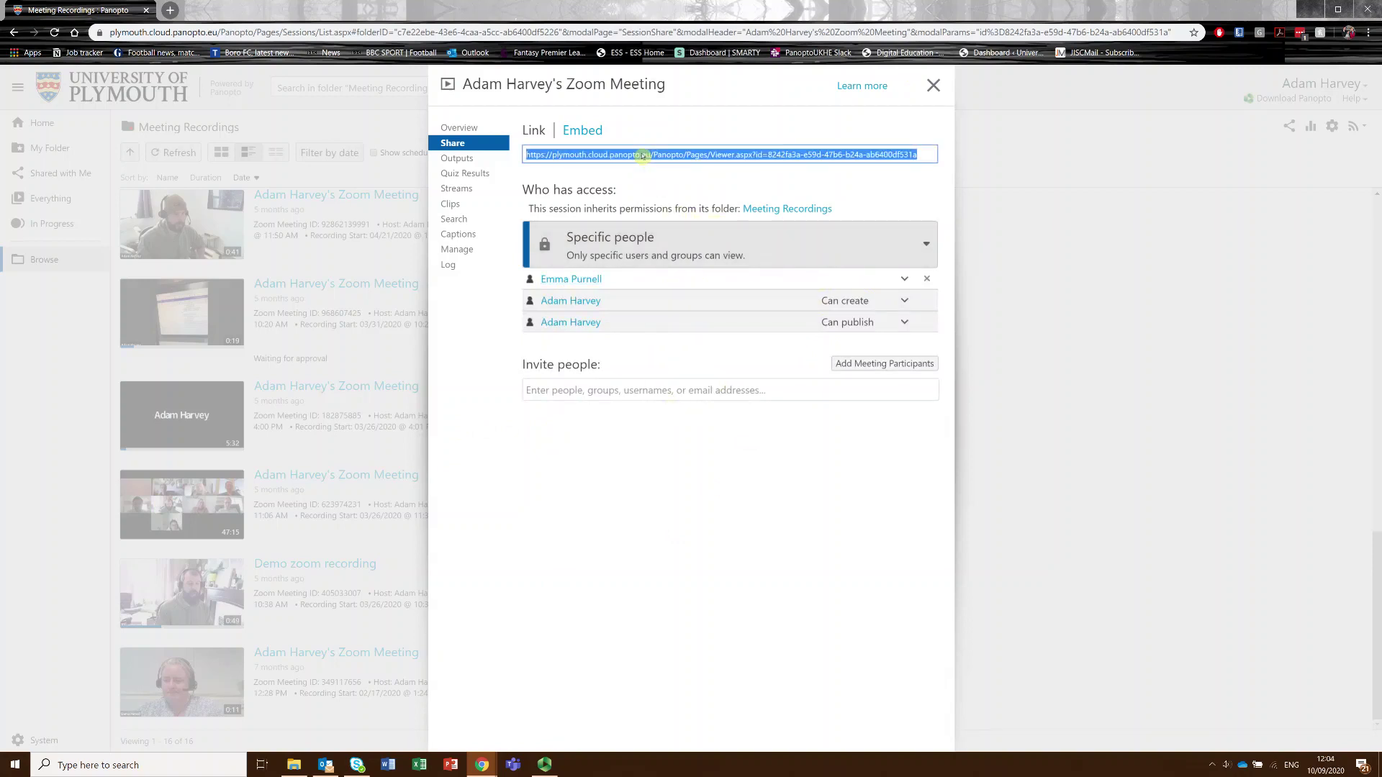
right_click(639, 156)
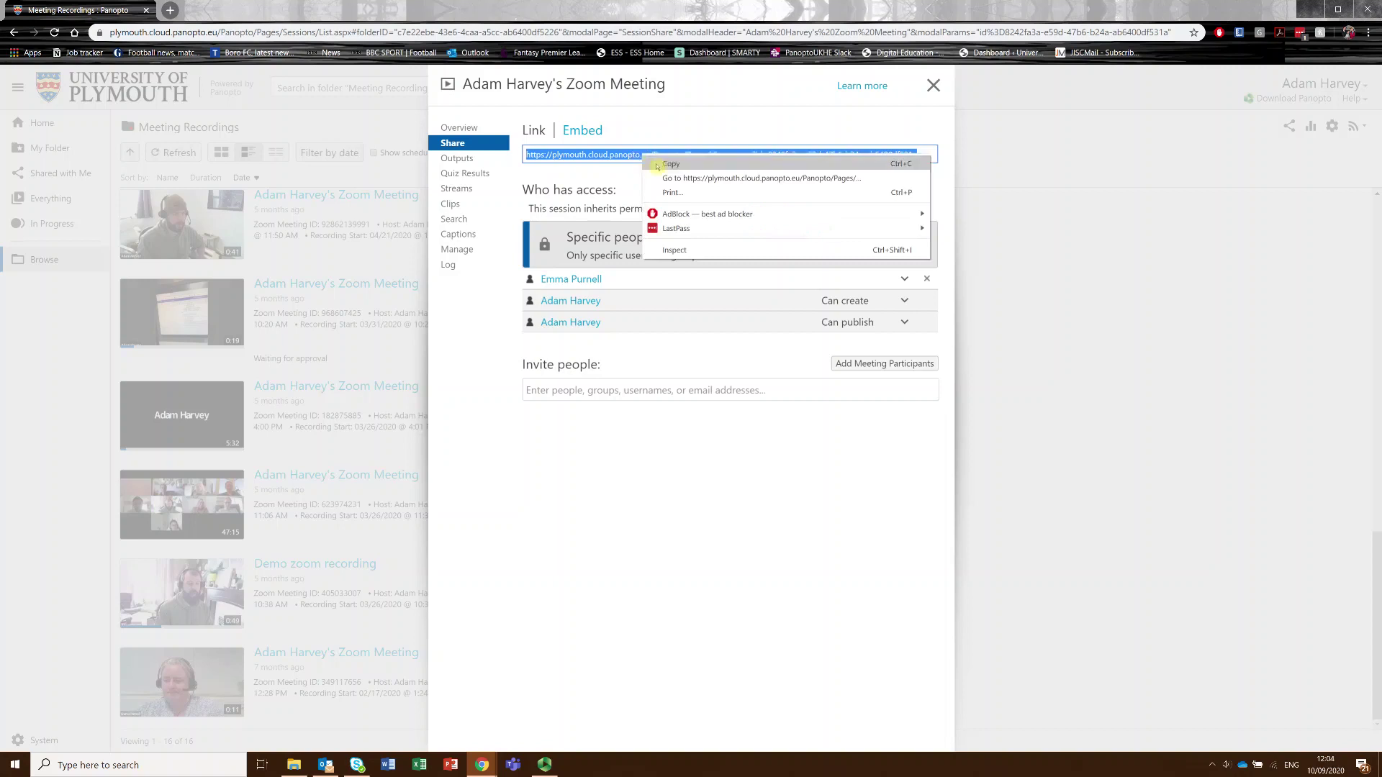
left_click(658, 165)
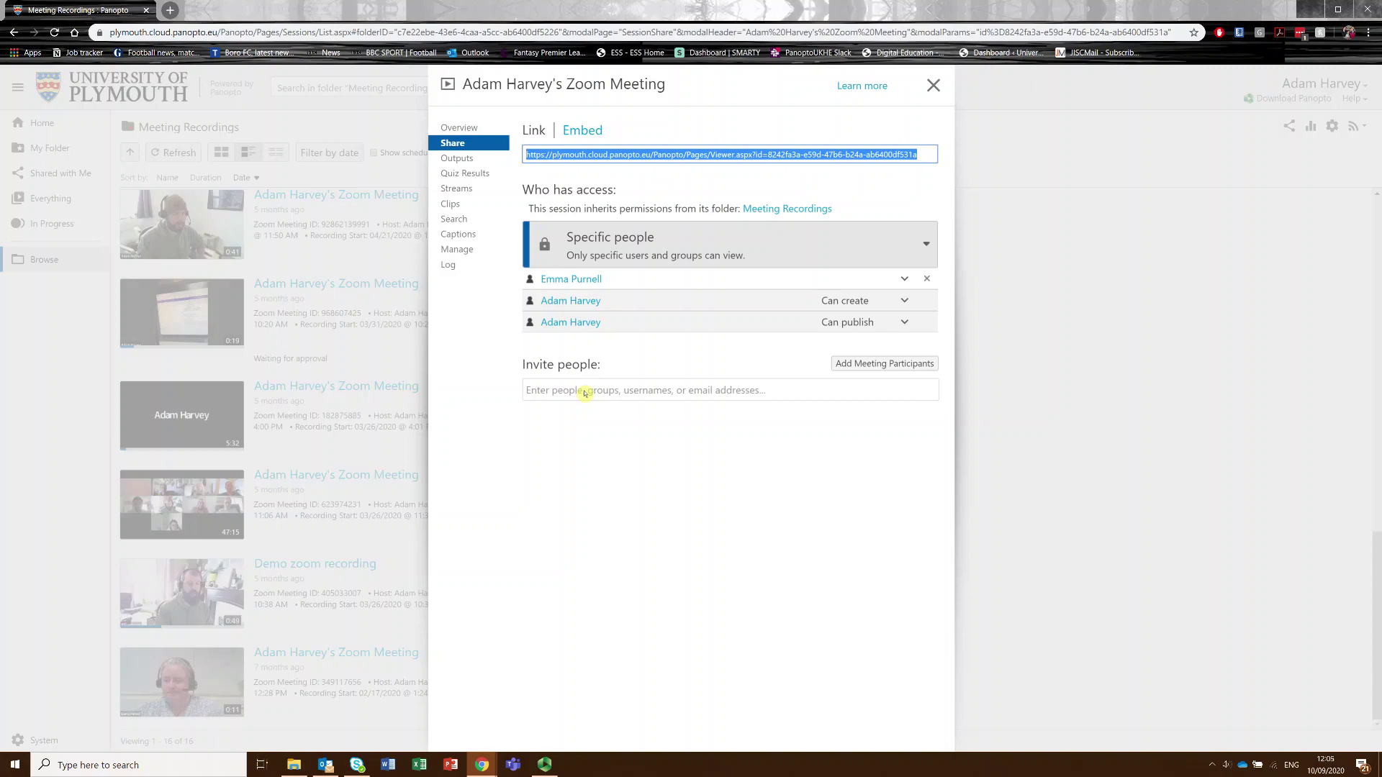
left_click(933, 85)
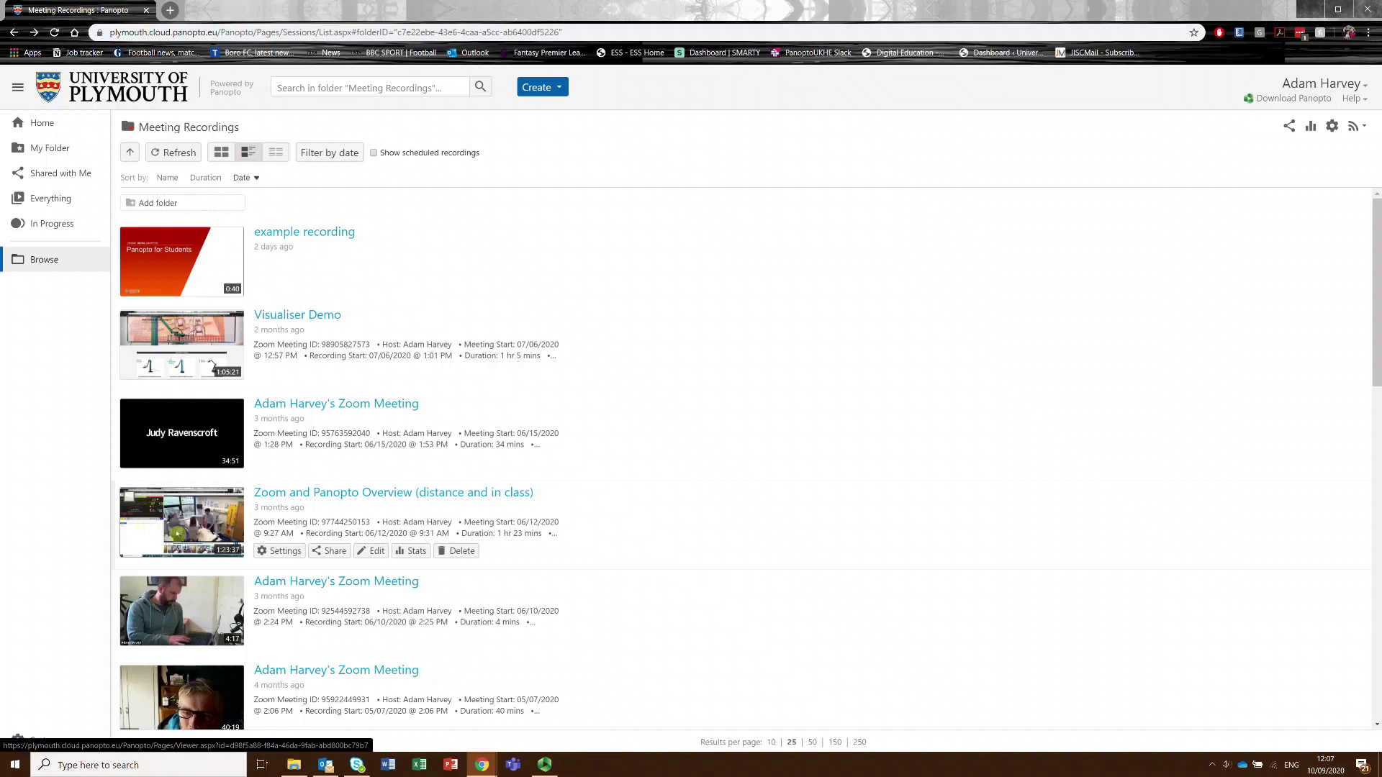
Select the "Zoom and Panopto Overview (distance and in class)" recording and start moving it to another folder.
left_click(129, 499)
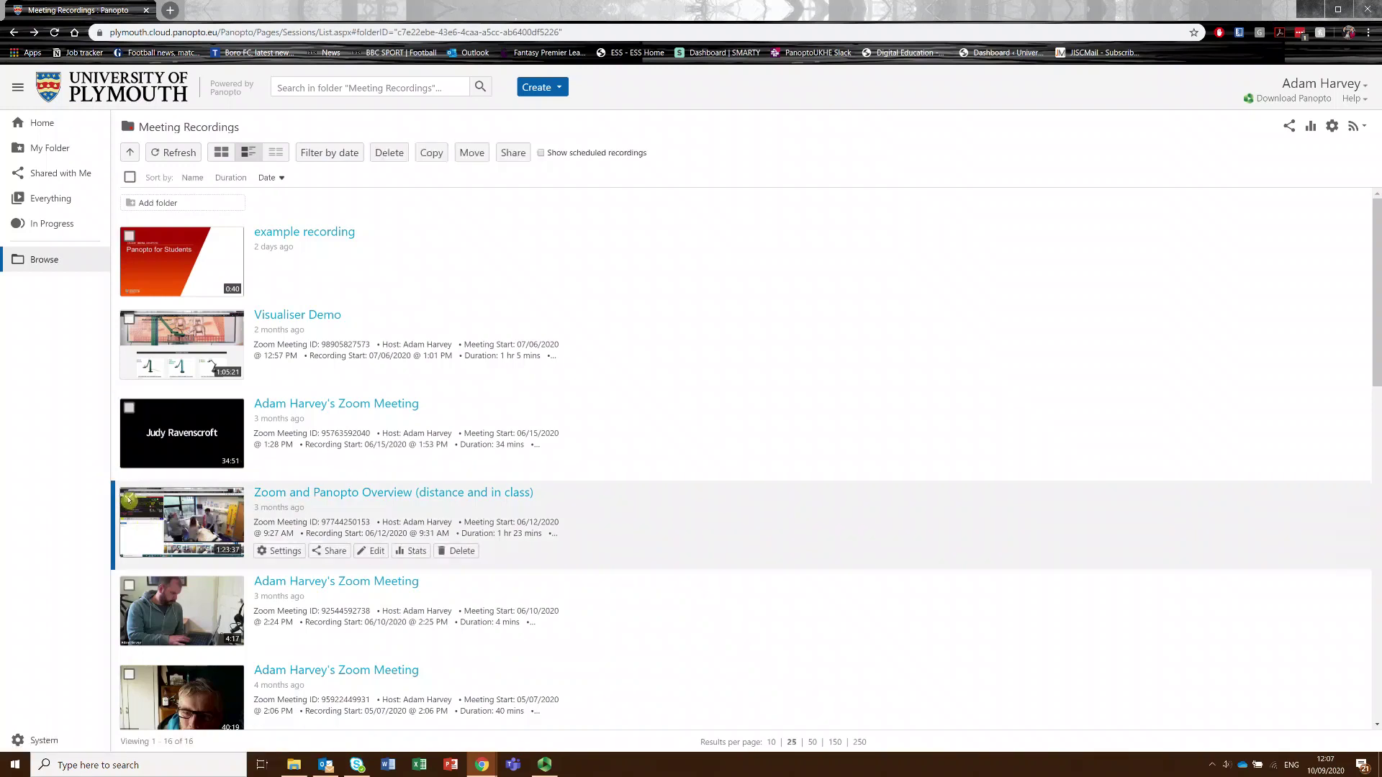
left_click(129, 500)
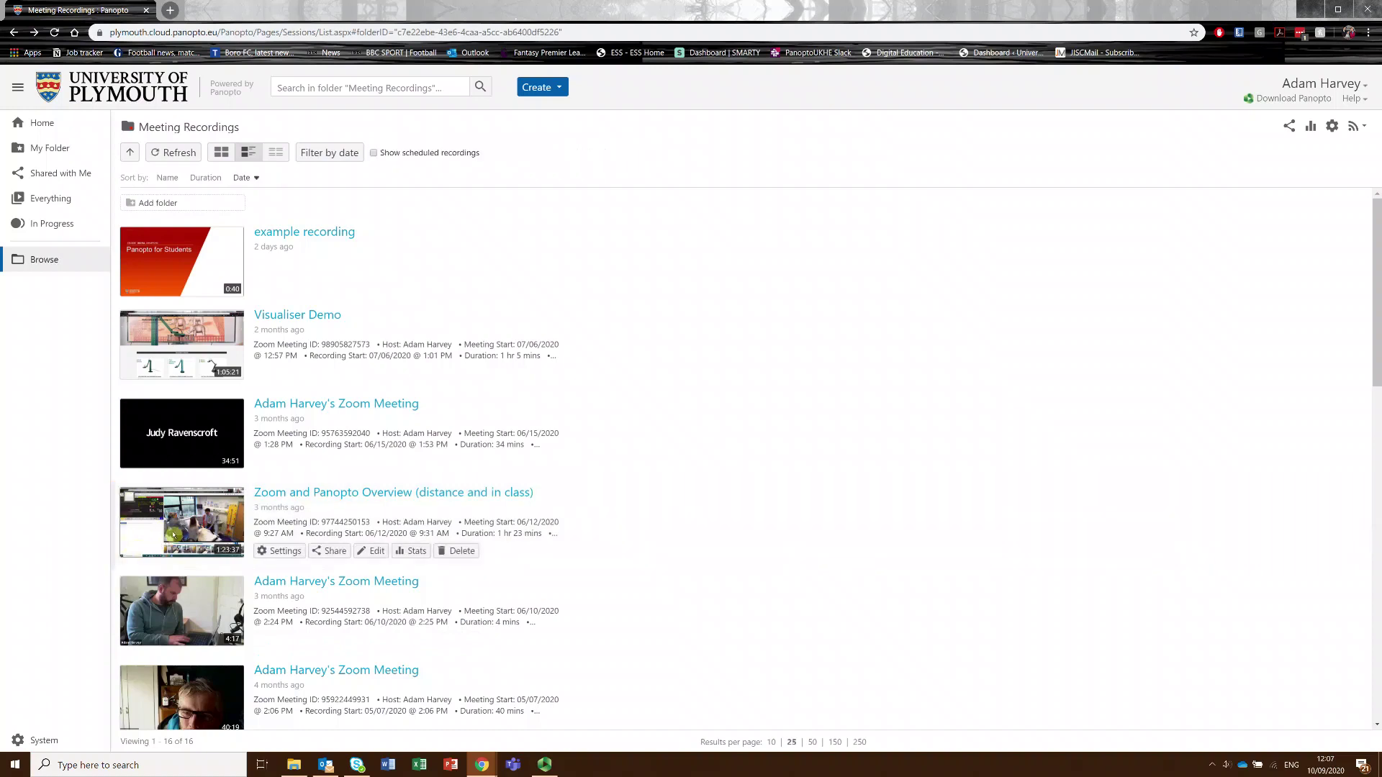
left_click(129, 499)
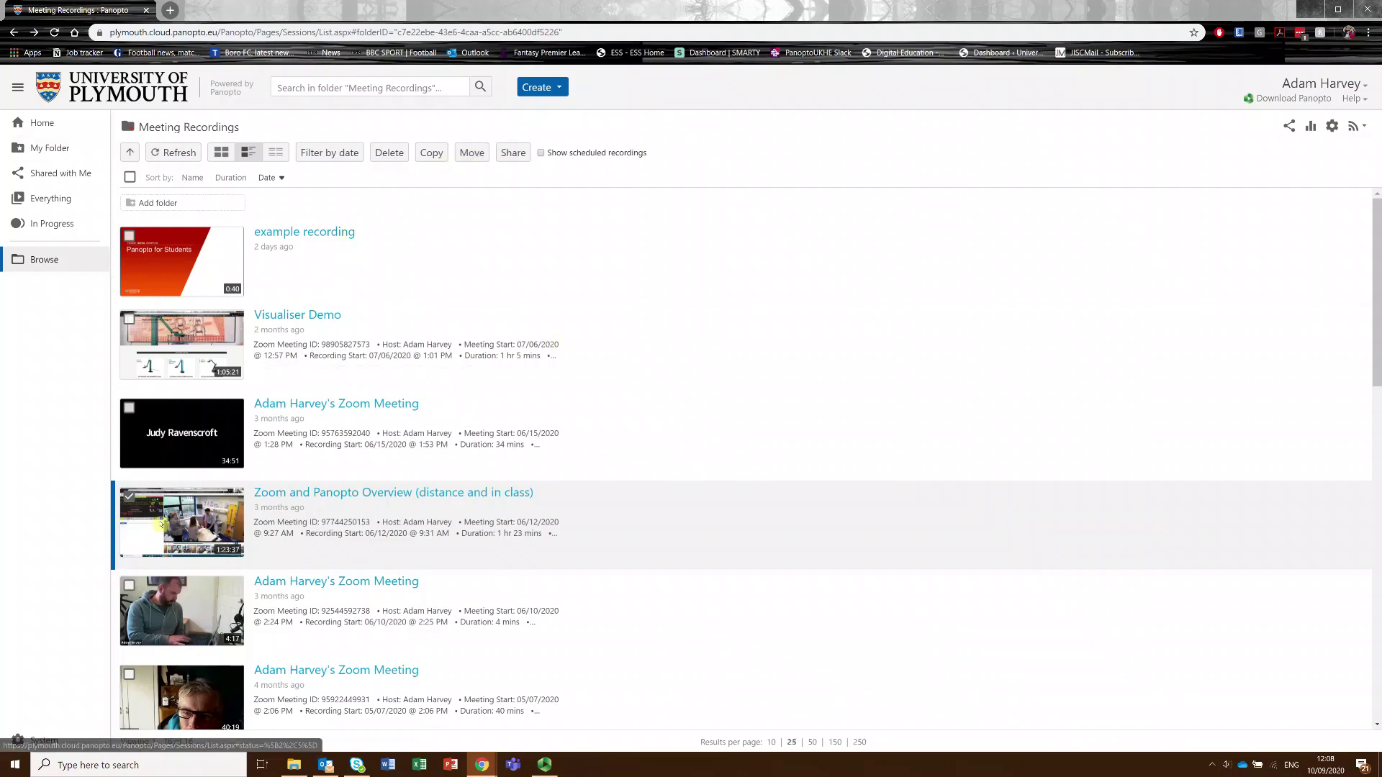
left_click(470, 156)
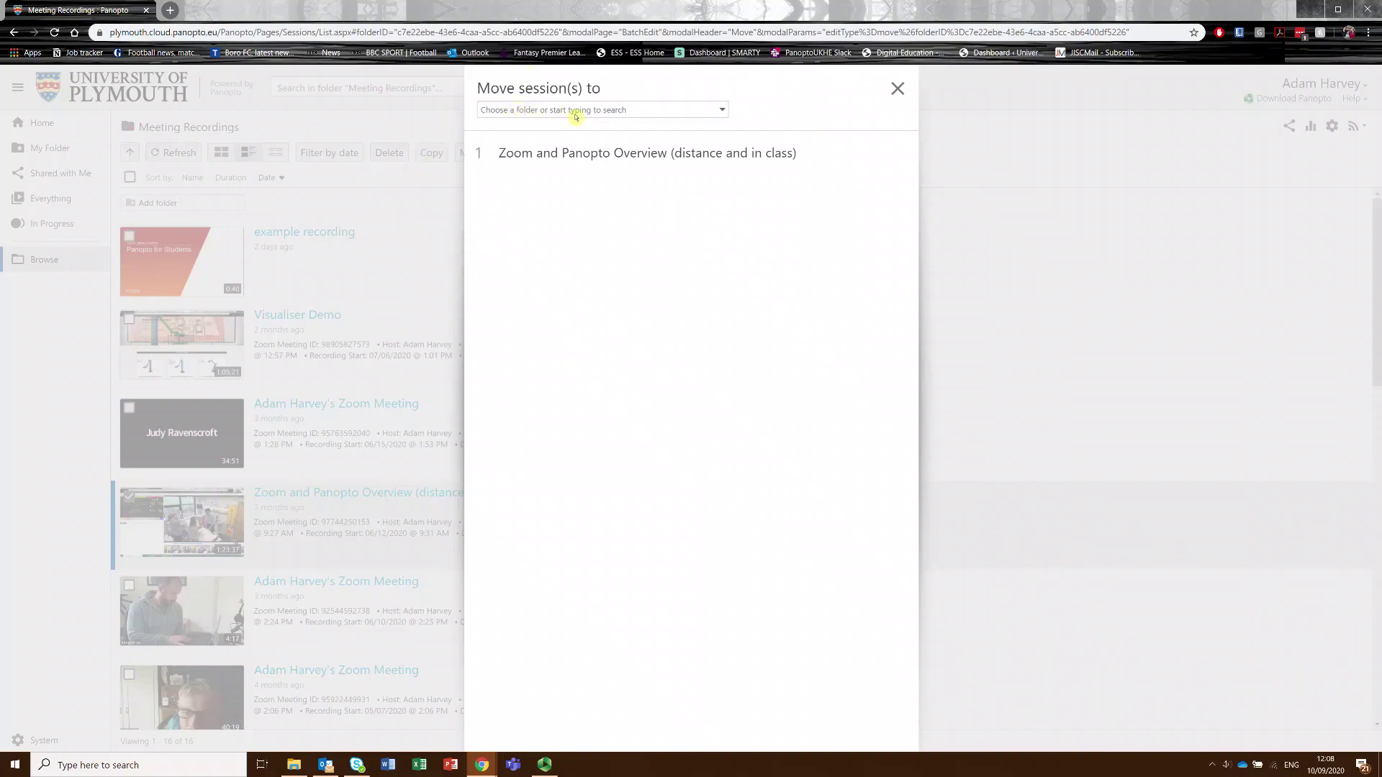
Search the destination folders for "isad", look through the module folders and dismiss the list without choosing one.
left_click(537, 113)
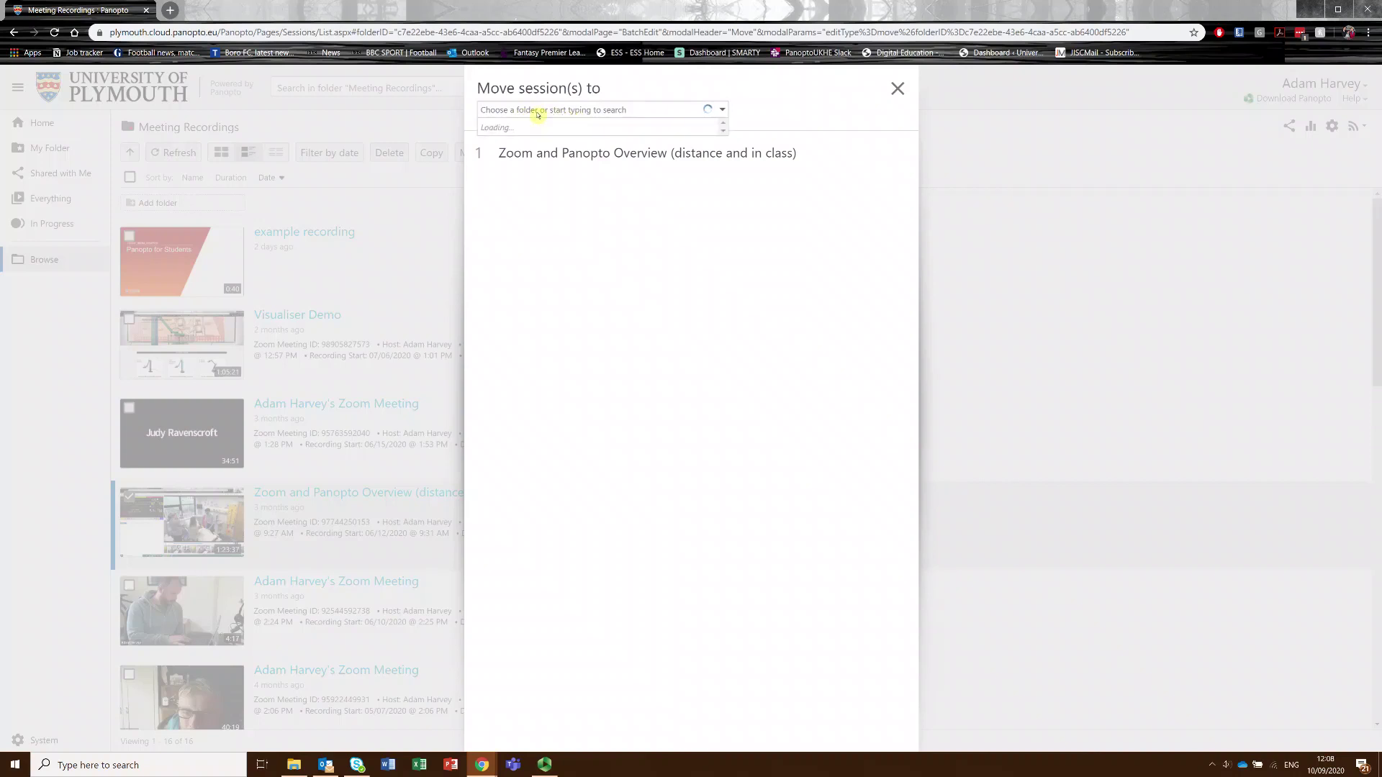
type("isad")
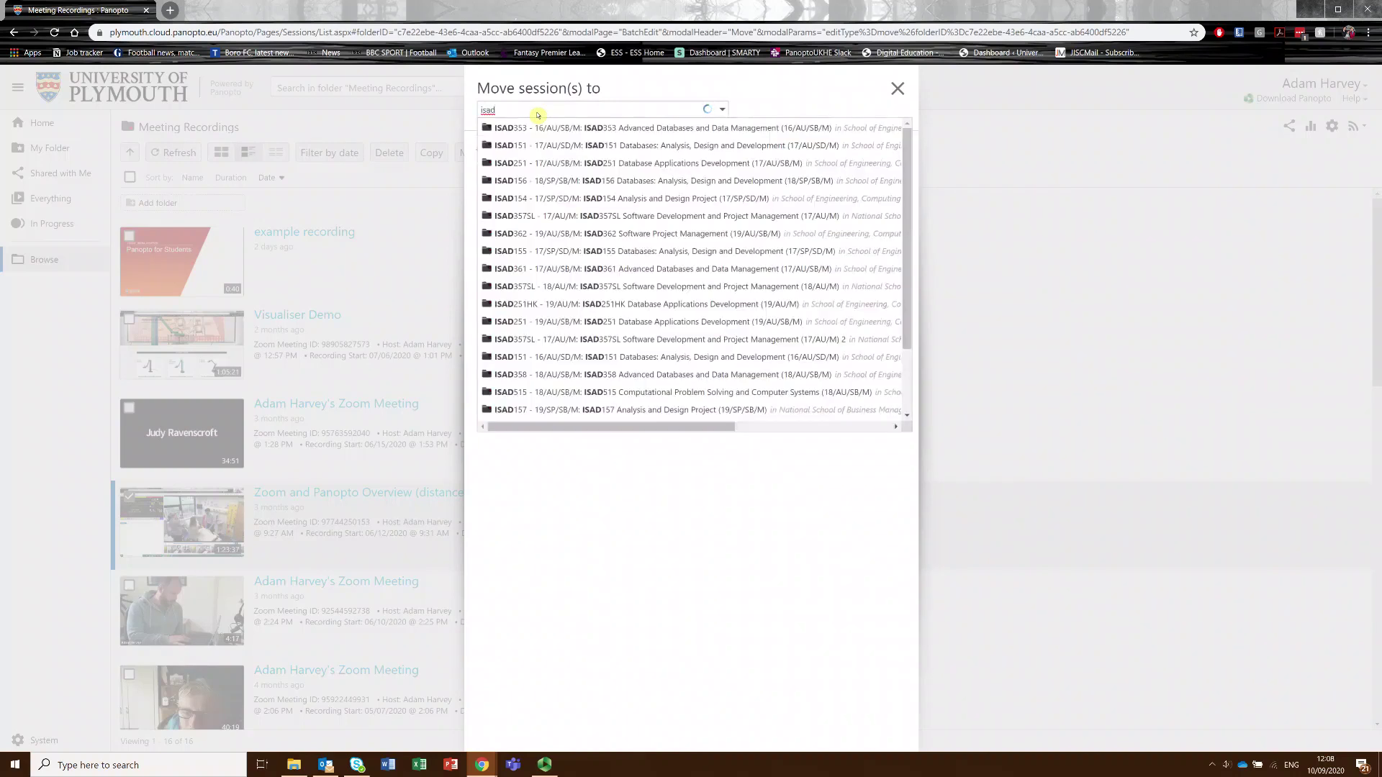
scroll(550, 173, "down", 1)
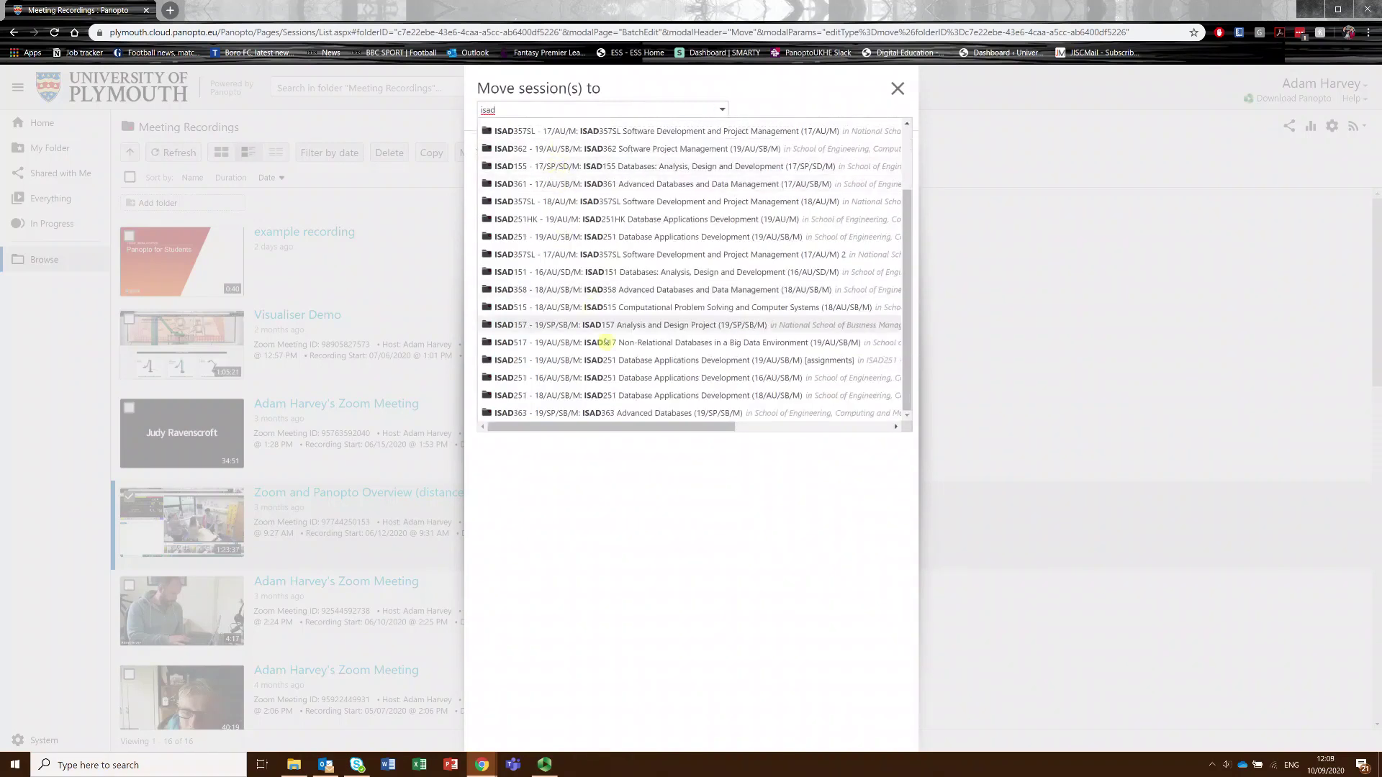
scroll(679, 400, "up", 1)
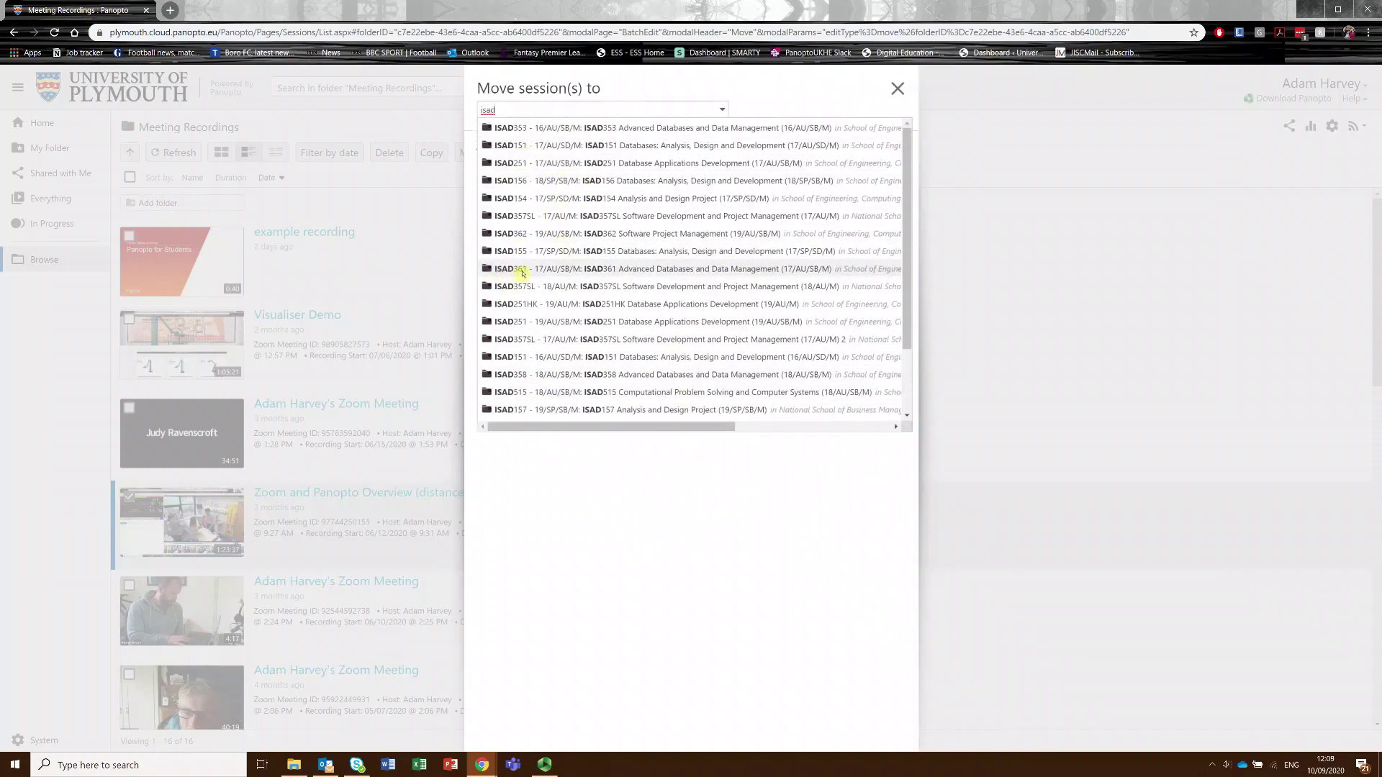
left_click(605, 515)
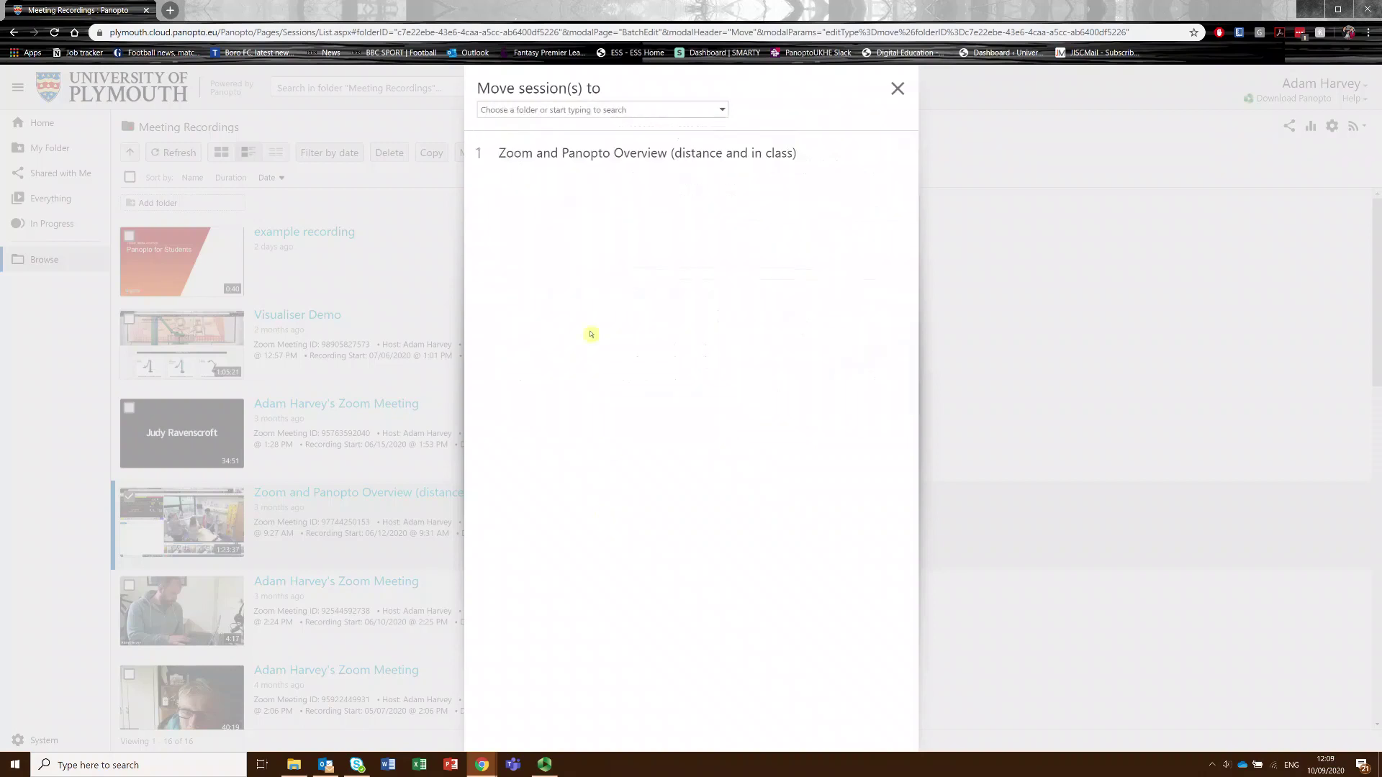
Choose Digital Education - Help Videos as the destination folder and move the recording there.
left_click(722, 109)
left_click(646, 144)
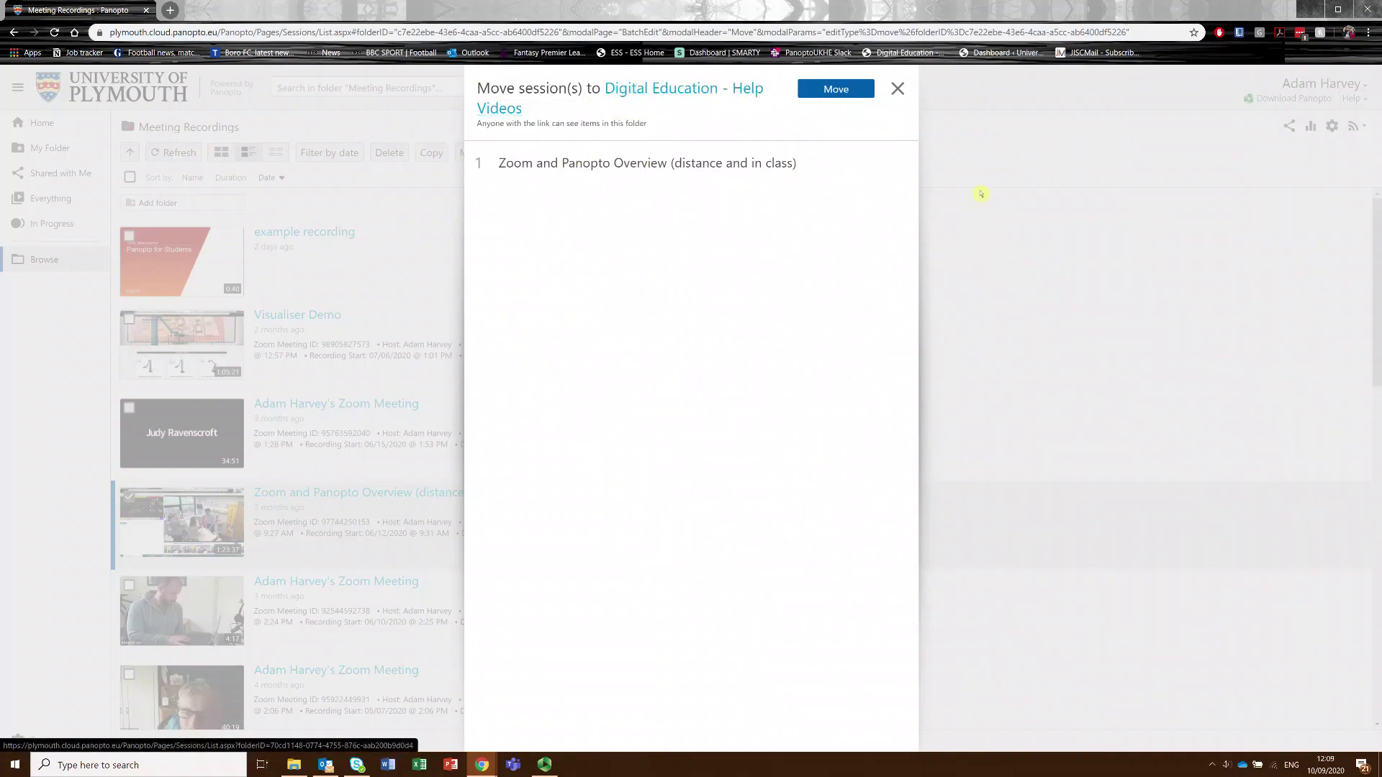
left_click(826, 89)
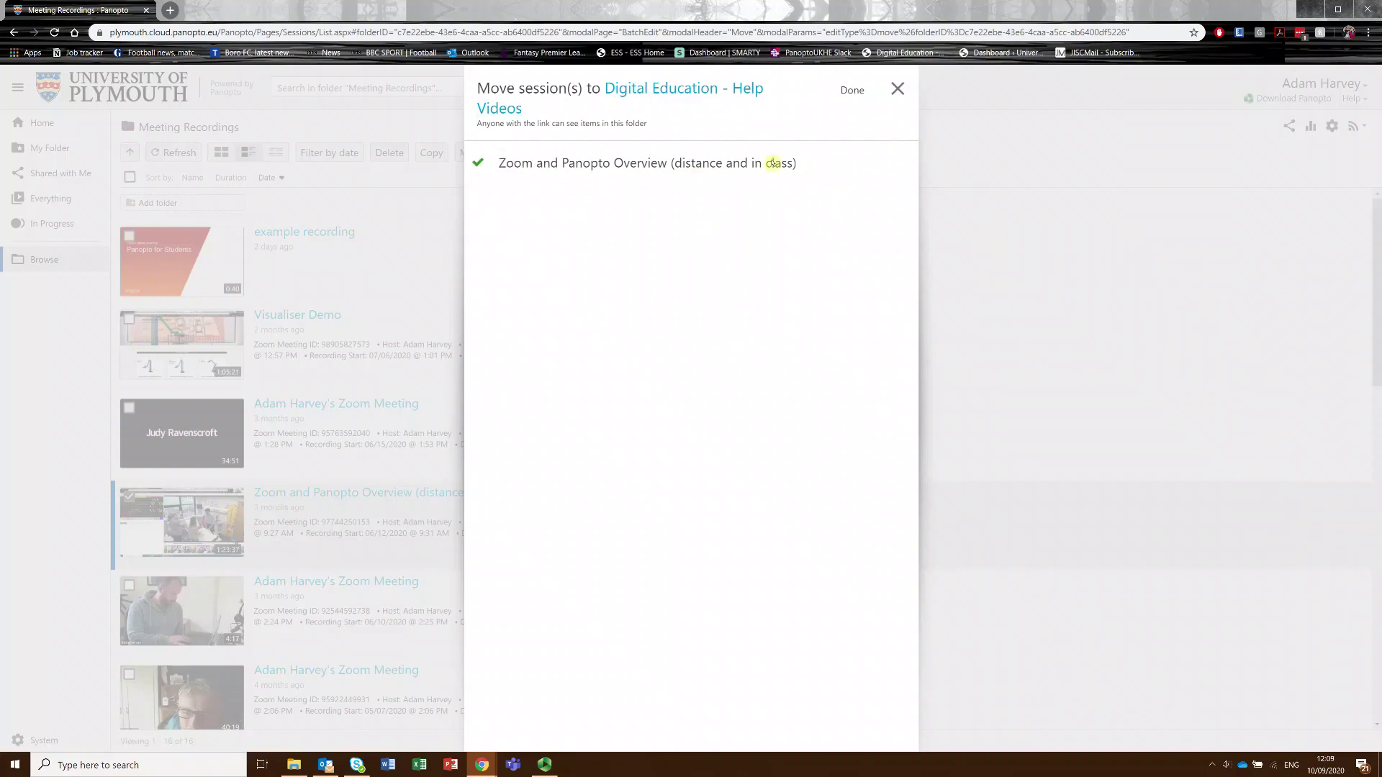
Open the Digital Education - Help Videos folder and find the moved Zoom and Panopto Overview recording in it.
left_click(681, 90)
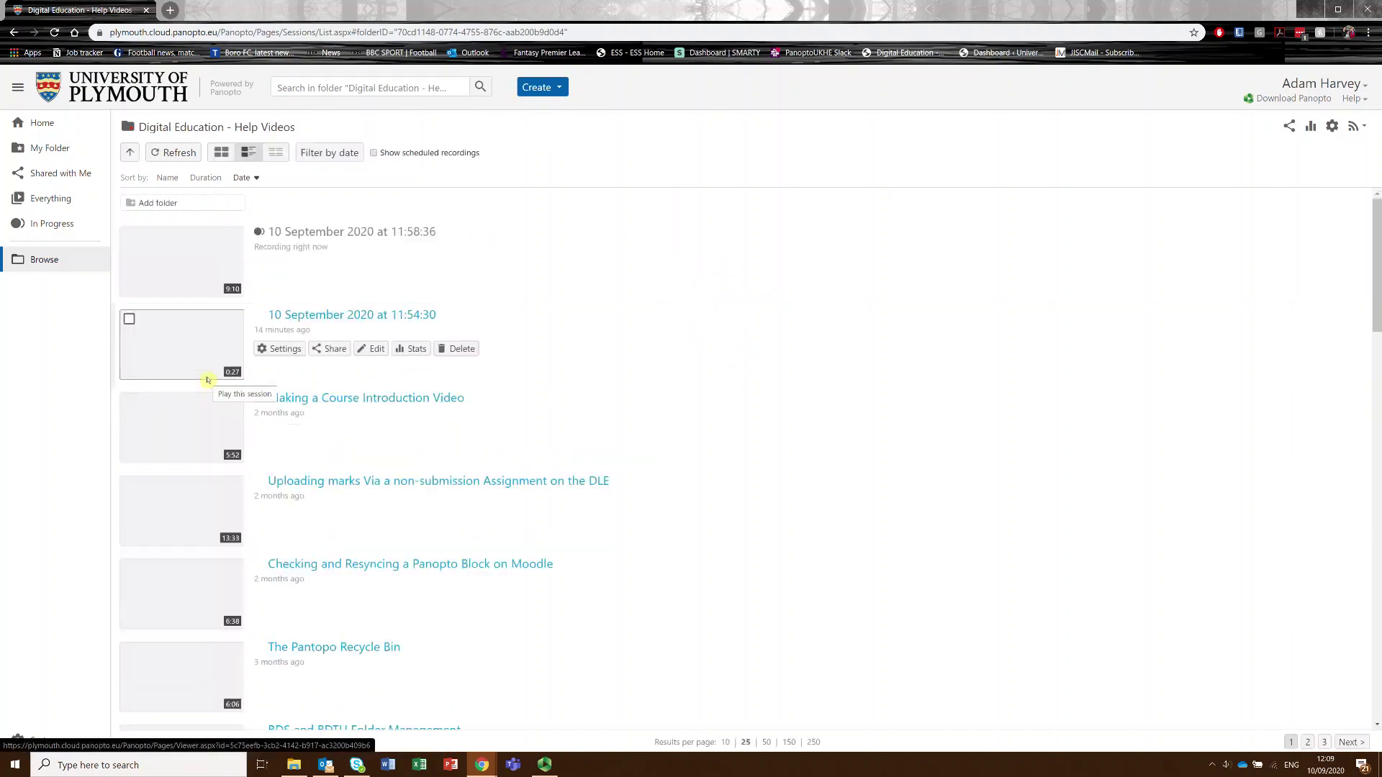
mouse_move(335, 430)
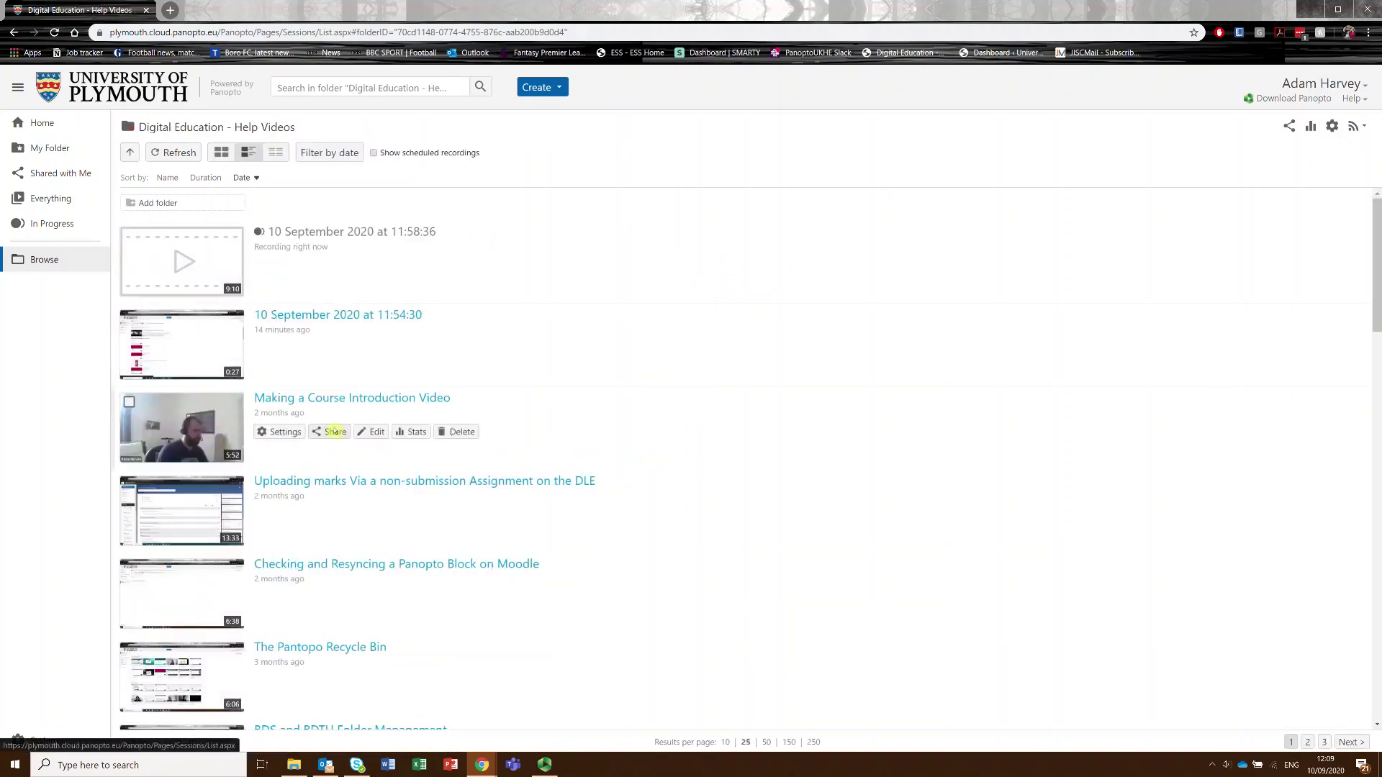
scroll(355, 430, "down", 5)
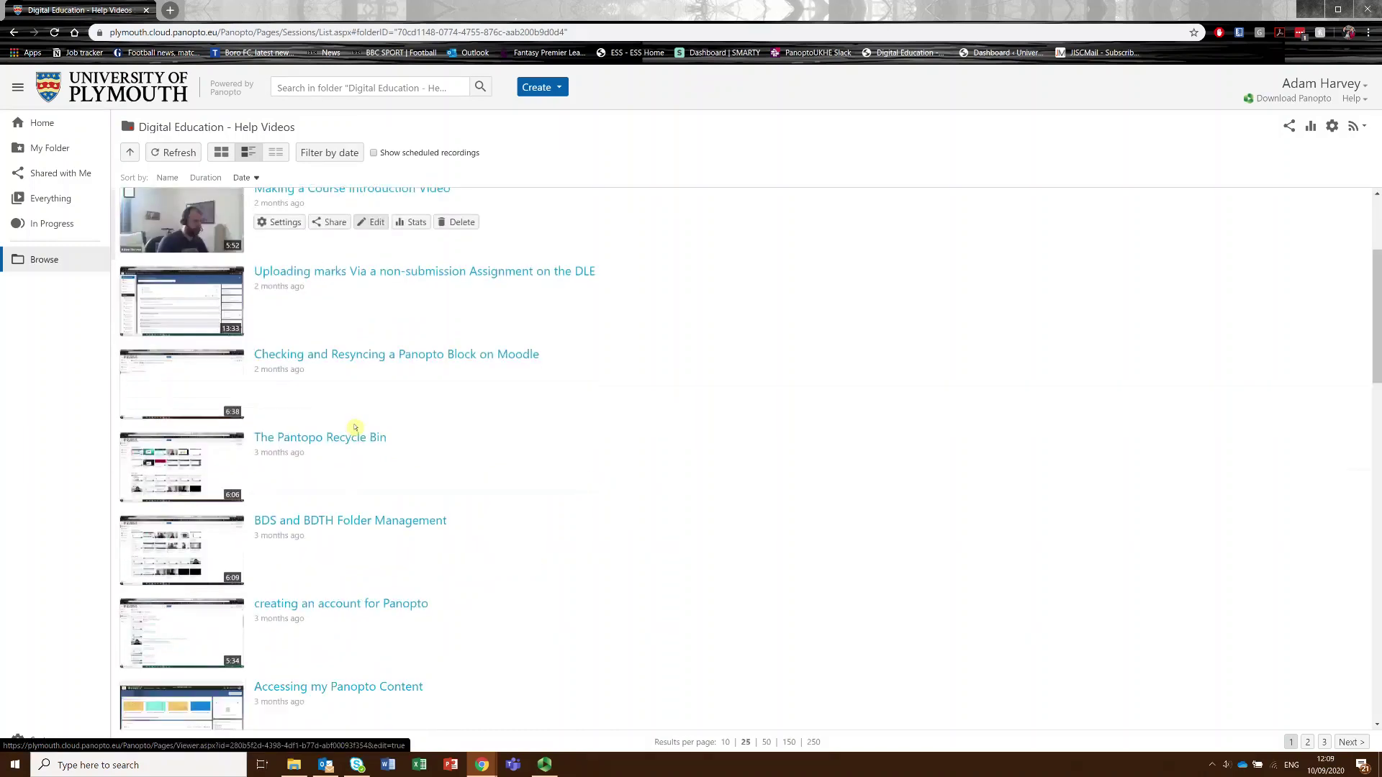
scroll(354, 427, "down", 1)
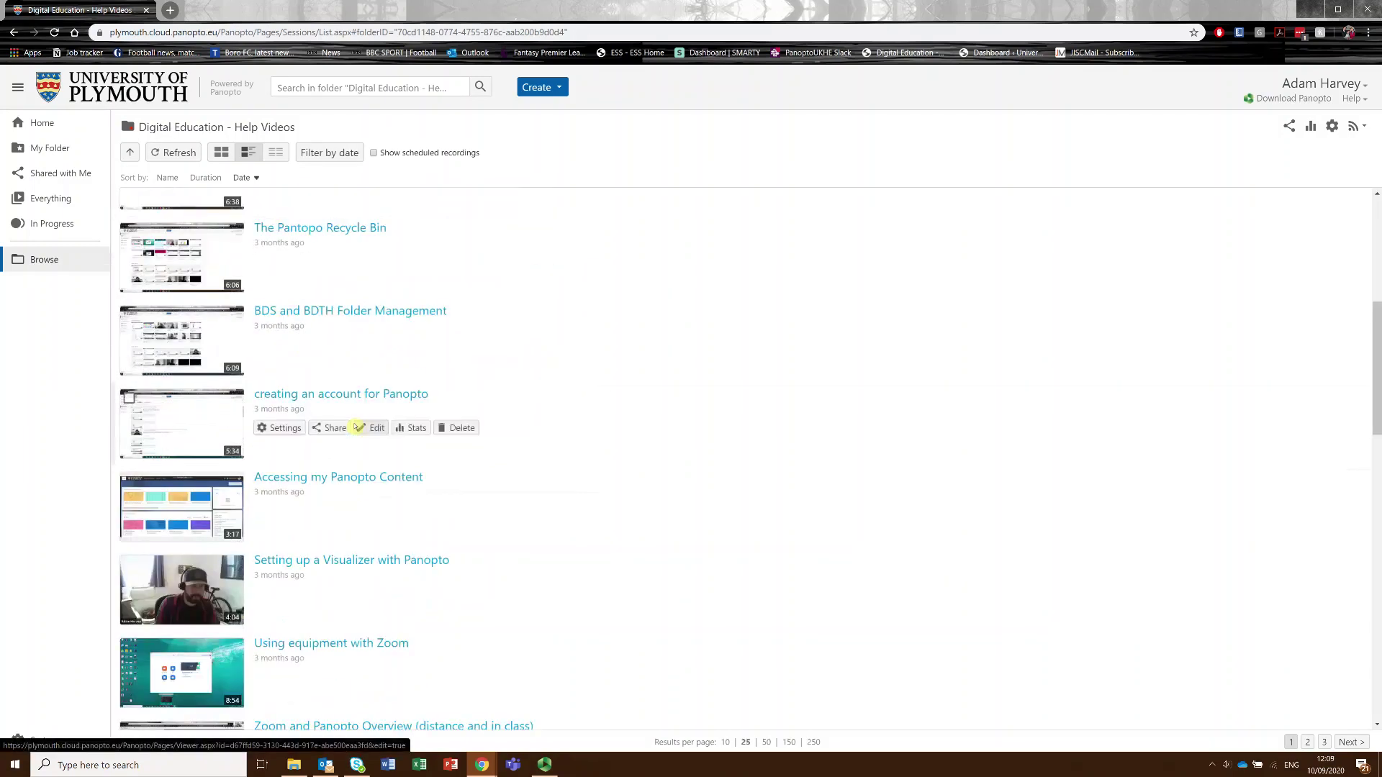
scroll(356, 427, "down", 6)
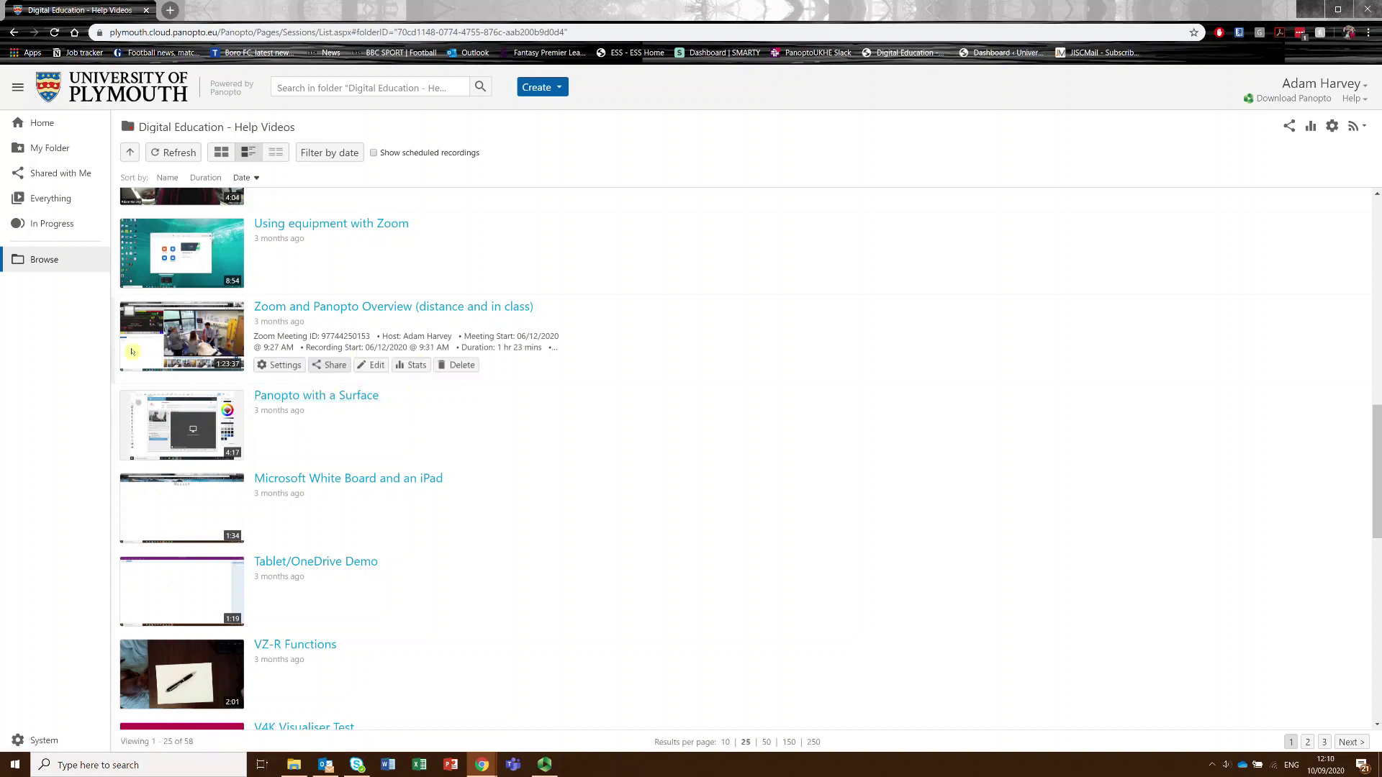
Move the Zoom and Panopto Overview recording back to the Meeting Recordings folder and close the move dialog.
left_click(128, 312)
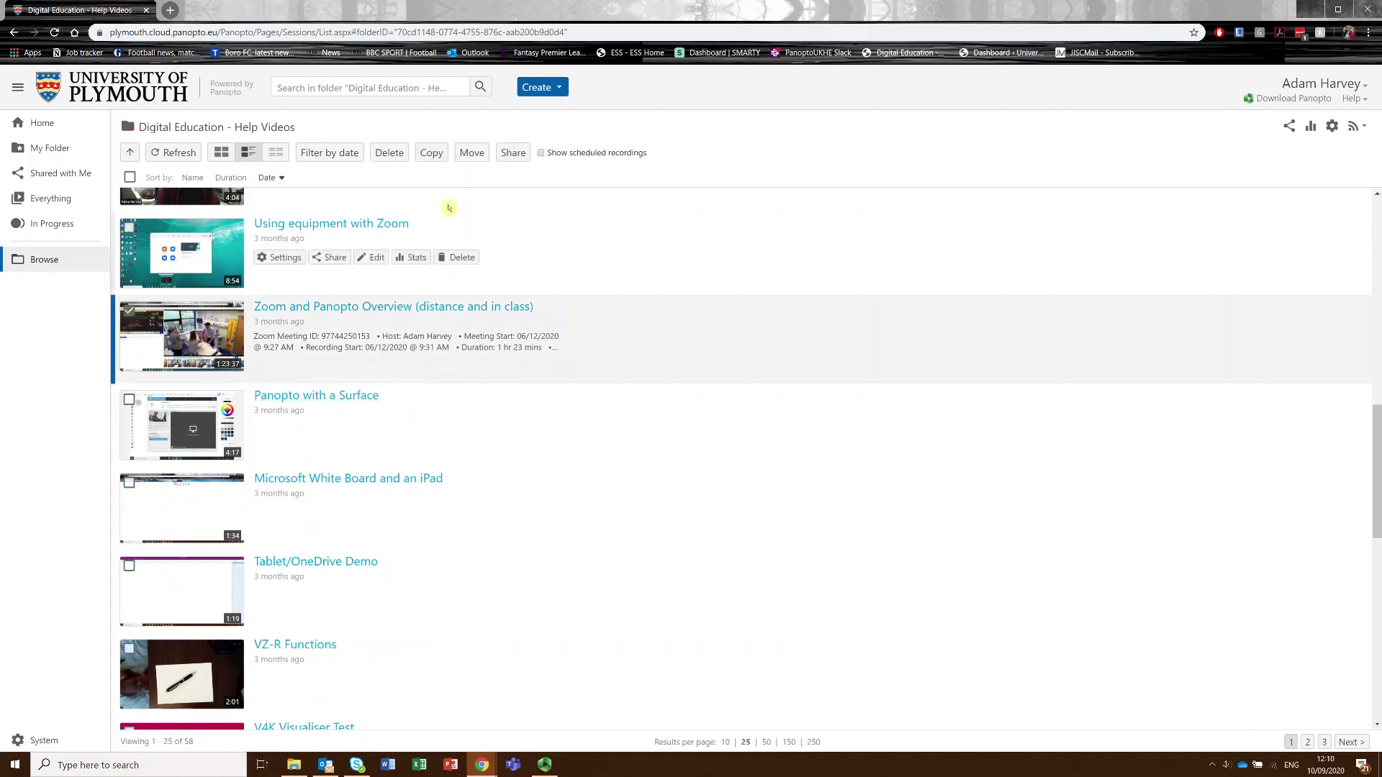
left_click(469, 152)
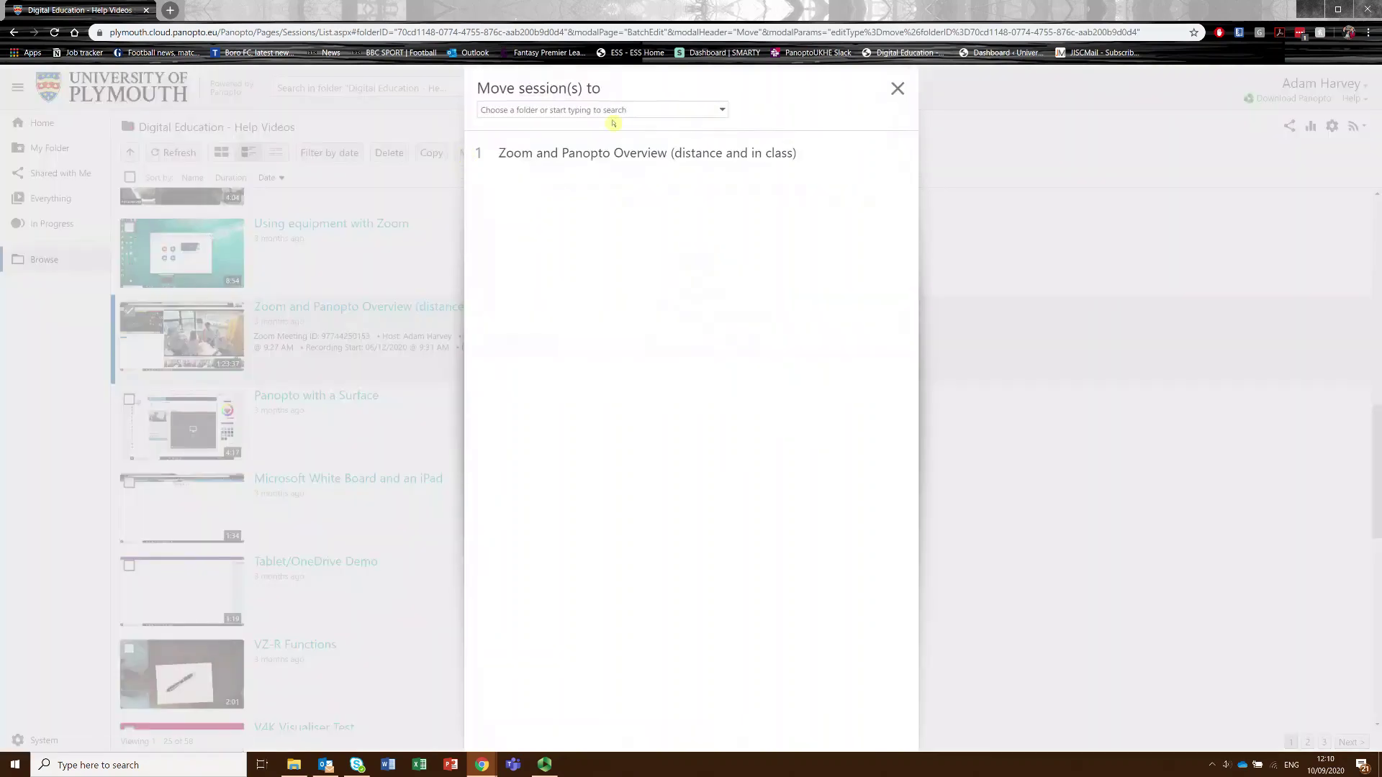
left_click(721, 110)
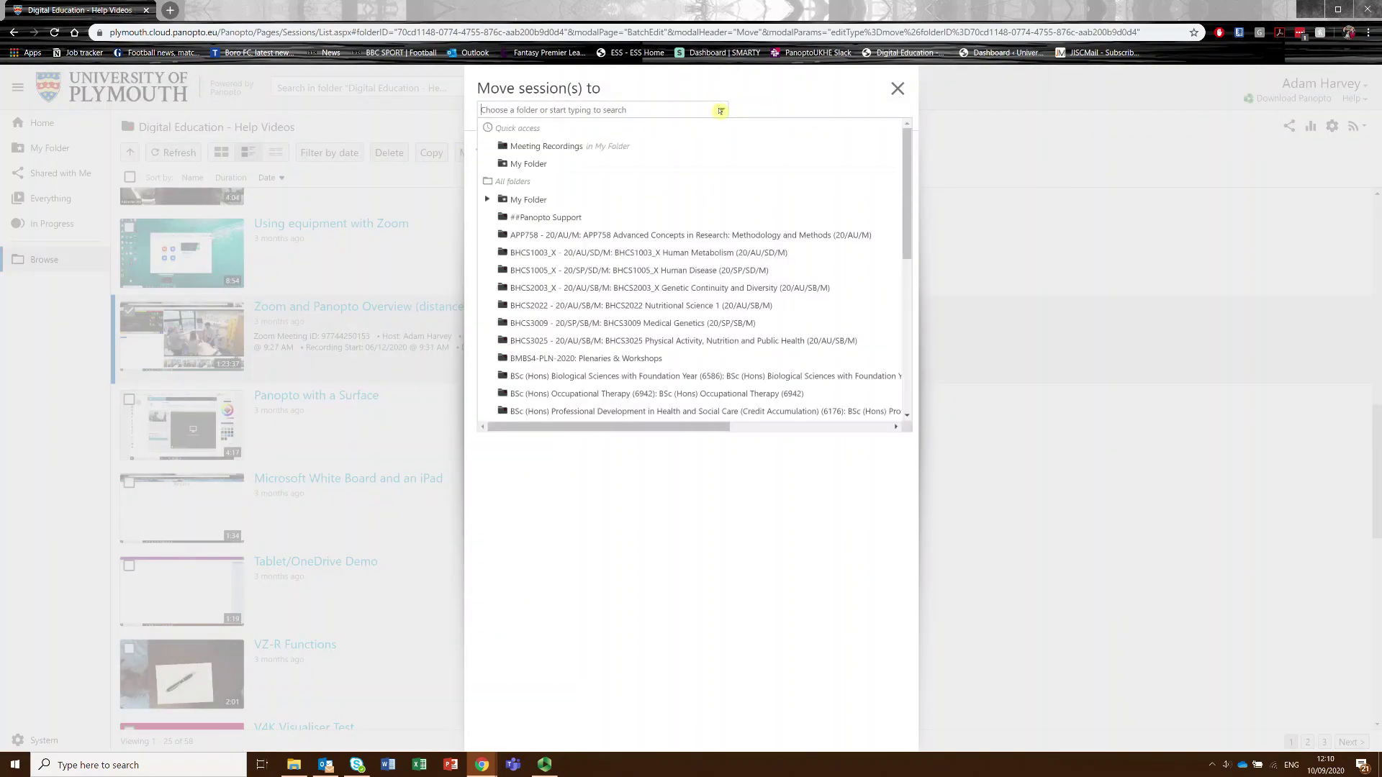
left_click(547, 147)
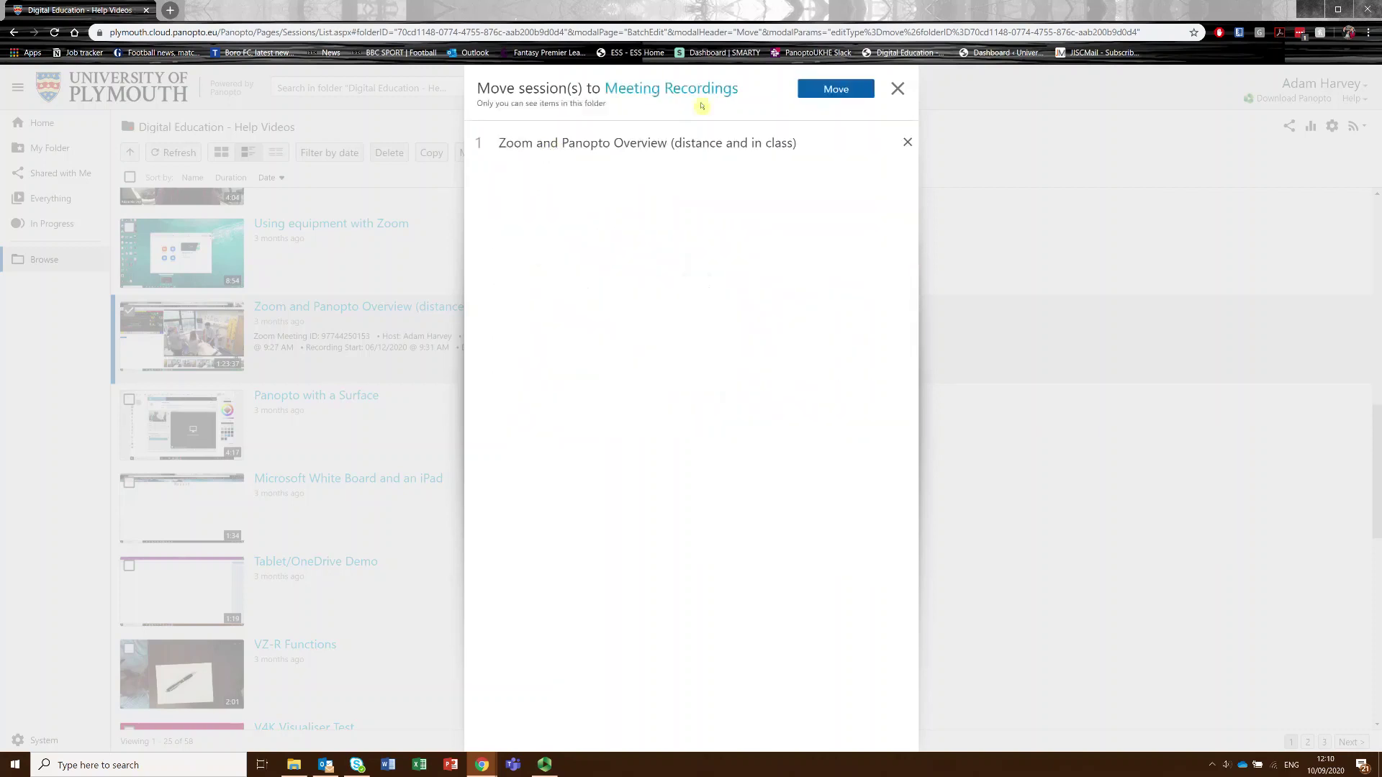
left_click(827, 91)
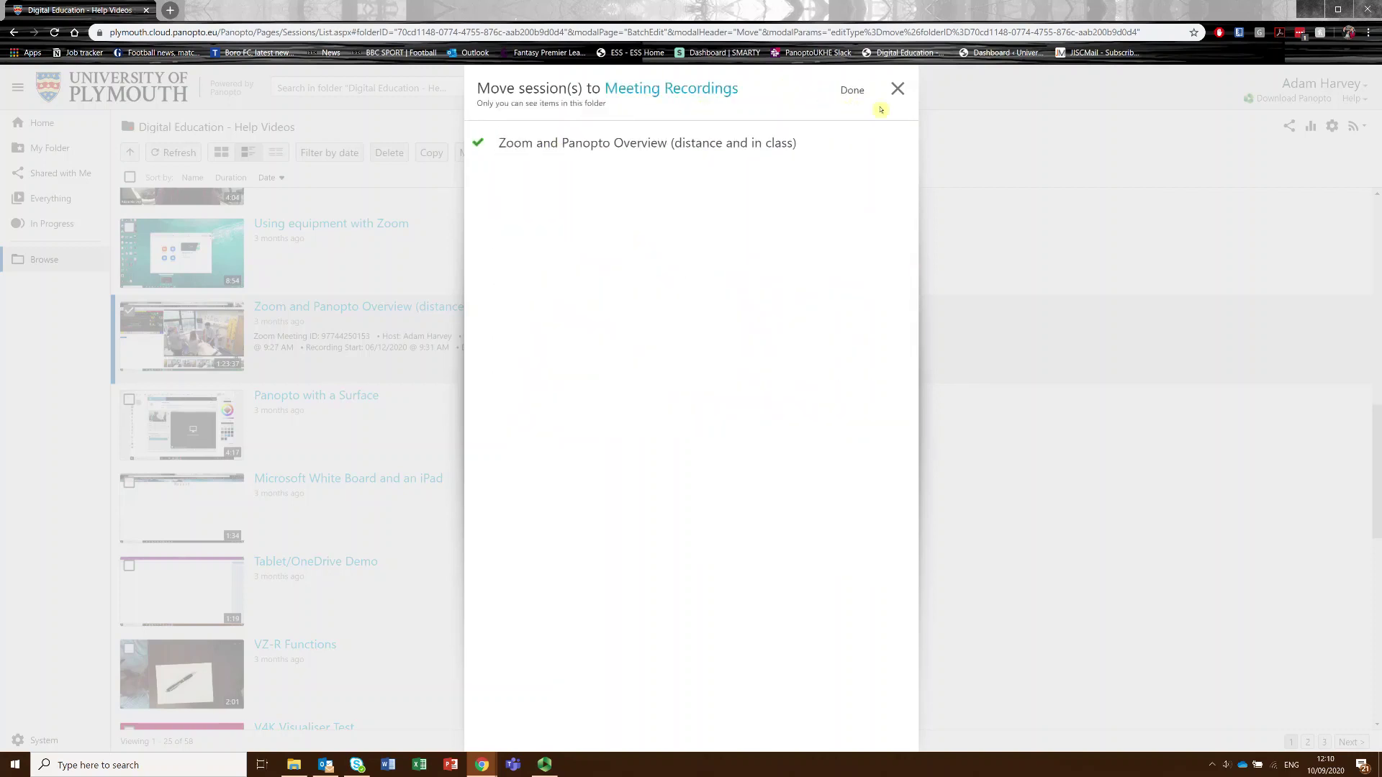
left_click(897, 88)
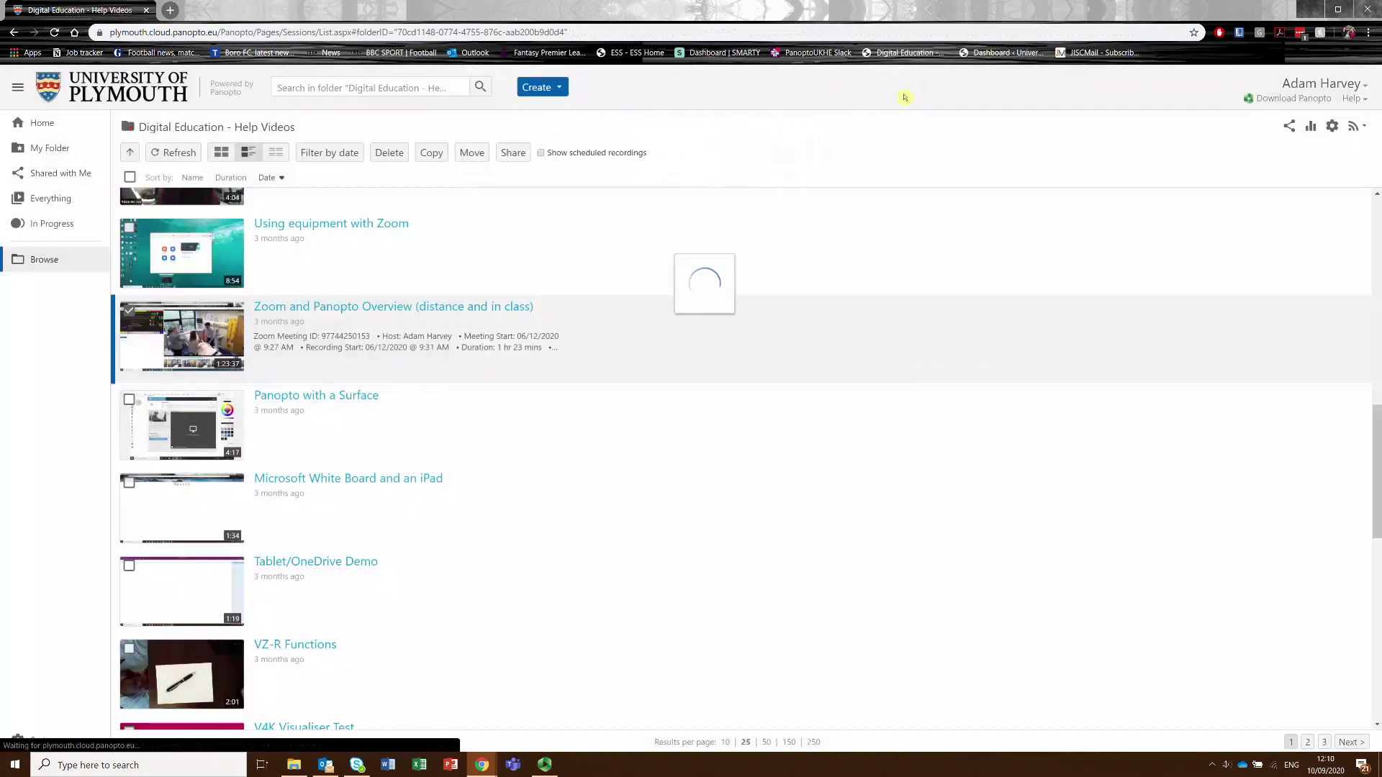